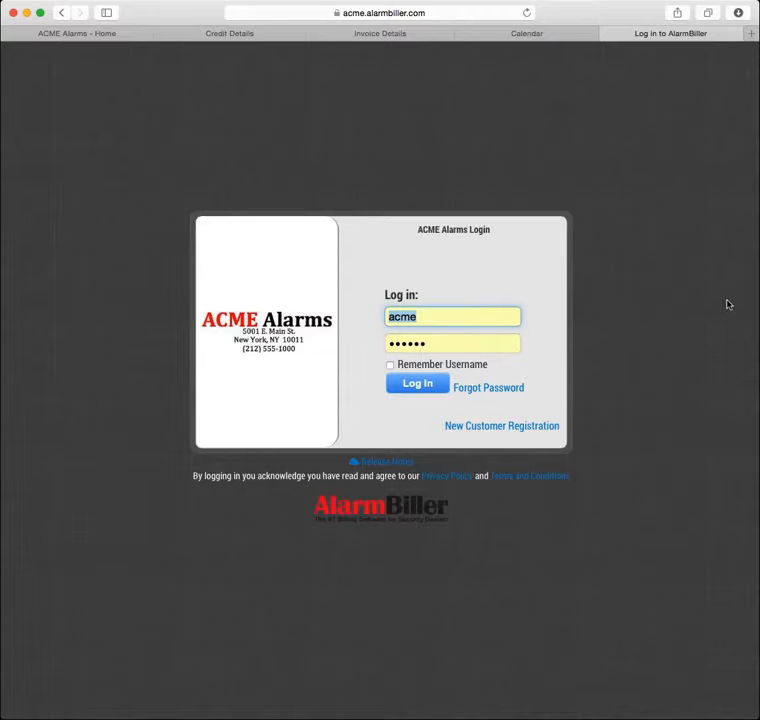
# Open the new customer registration form from the ACME Alarms login page
pyautogui.click(490, 428)
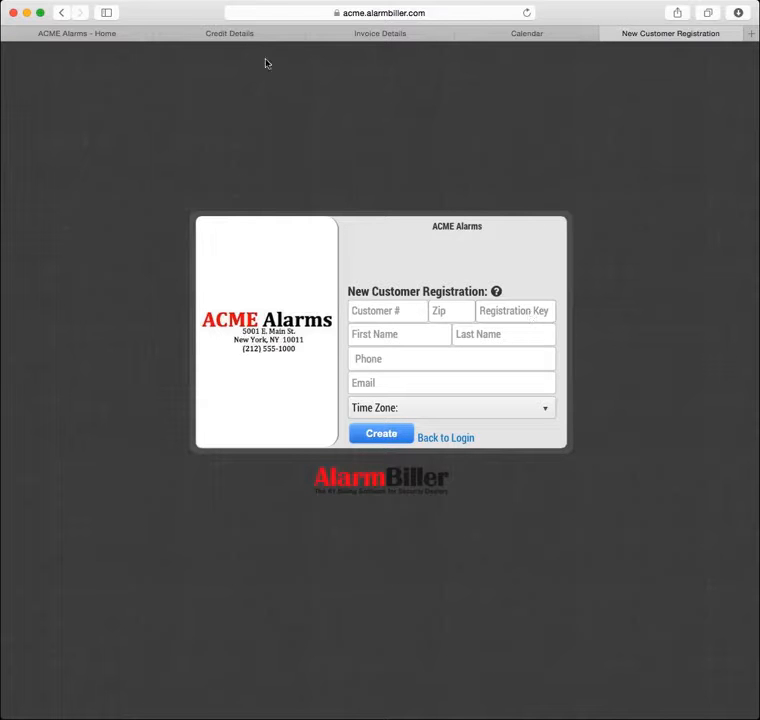
# Switch to the ACME Alarms home page, search customers by first name, and open the intended customer's record
pyautogui.click(129, 37)
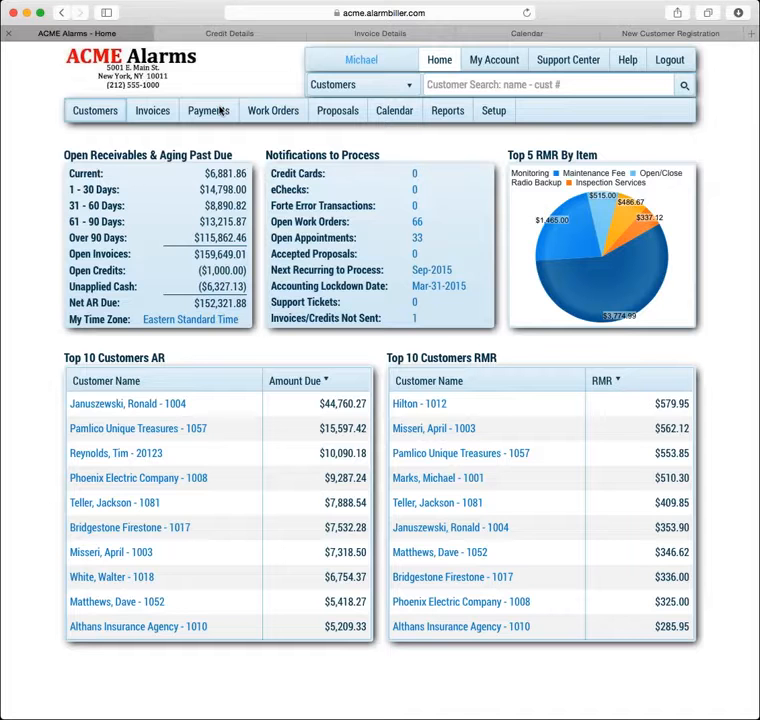
pyautogui.click(453, 84)
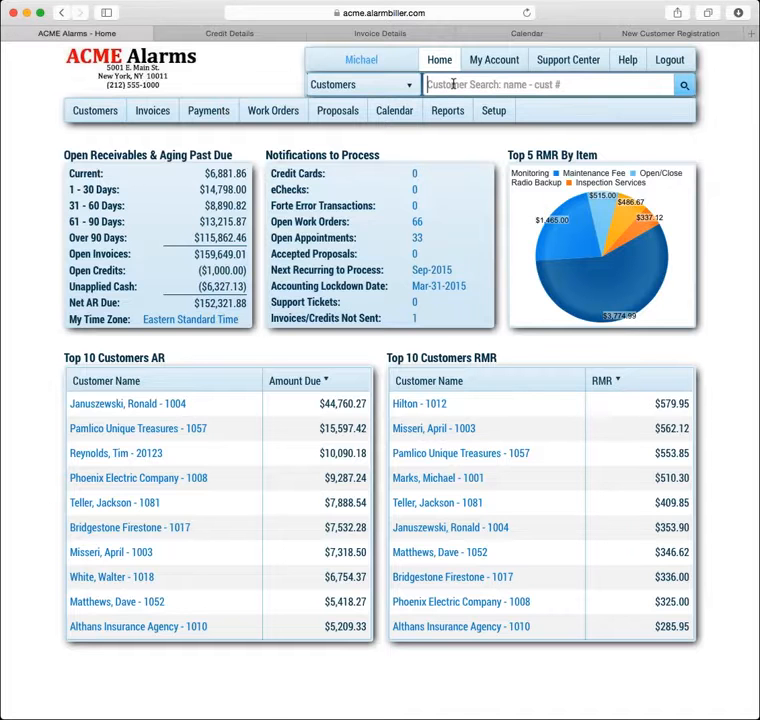
pyautogui.write('michael')
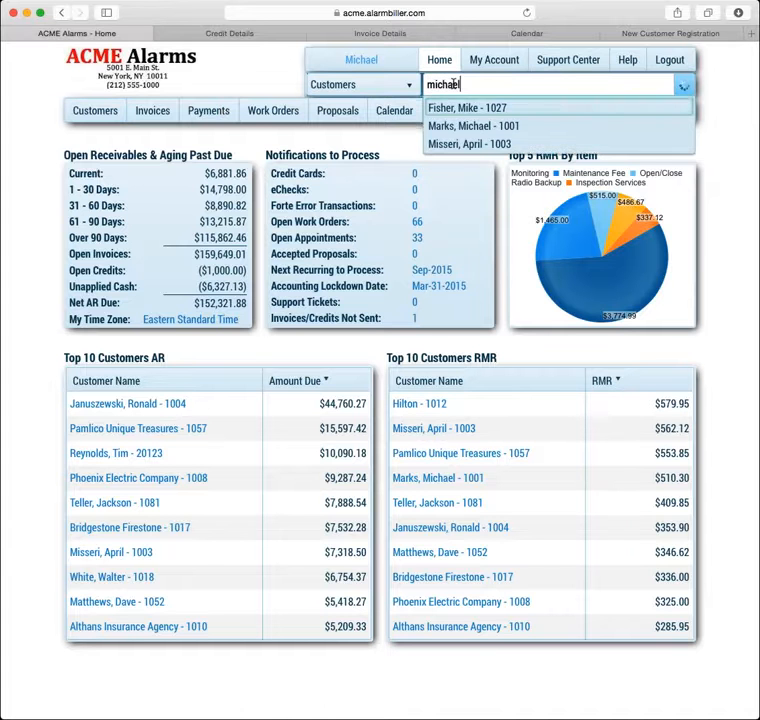
pyautogui.click(455, 108)
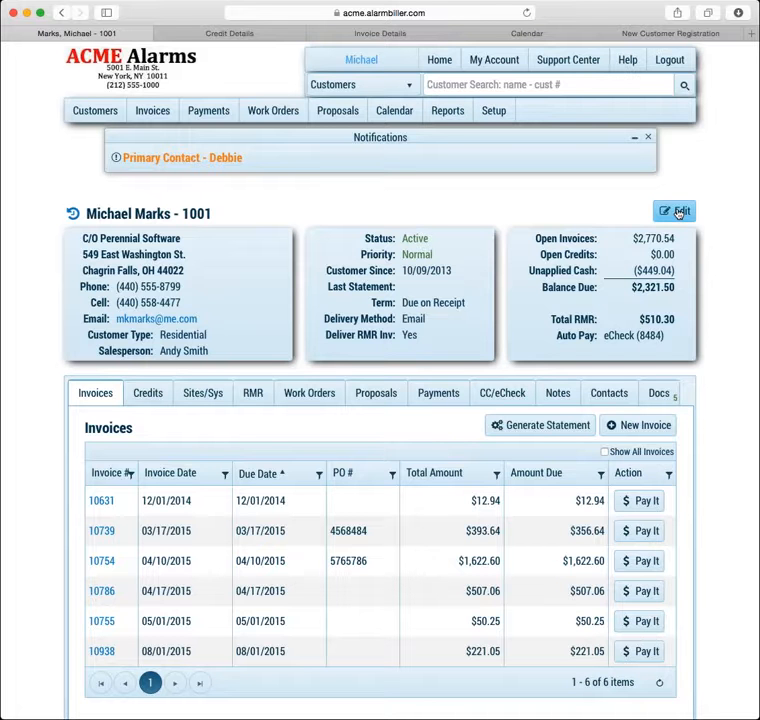
# Open the customer's details for editing, highlight the registration key above the customer users, and return to Customer Manager
pyautogui.click(678, 212)
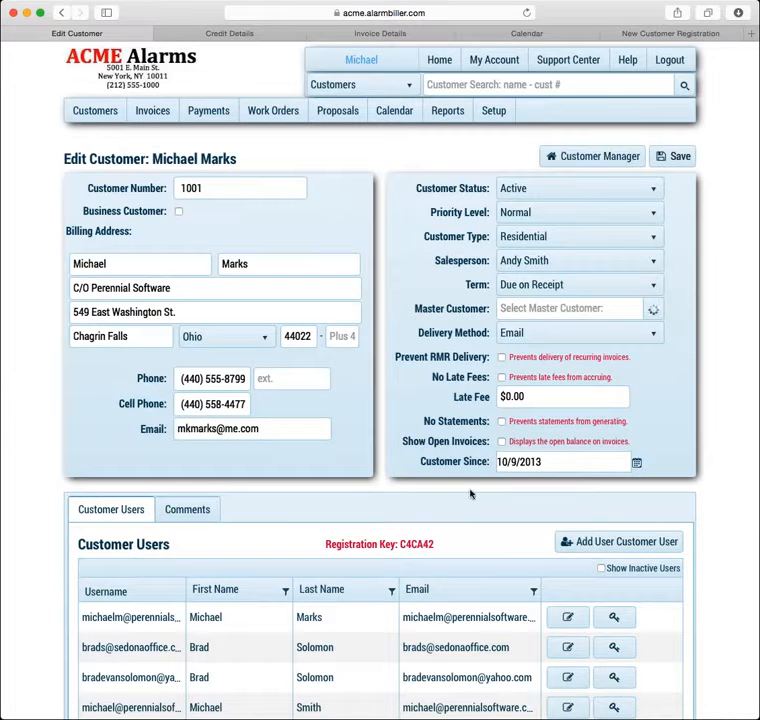
pyautogui.moveTo(400, 545); pyautogui.dragTo(435, 545)
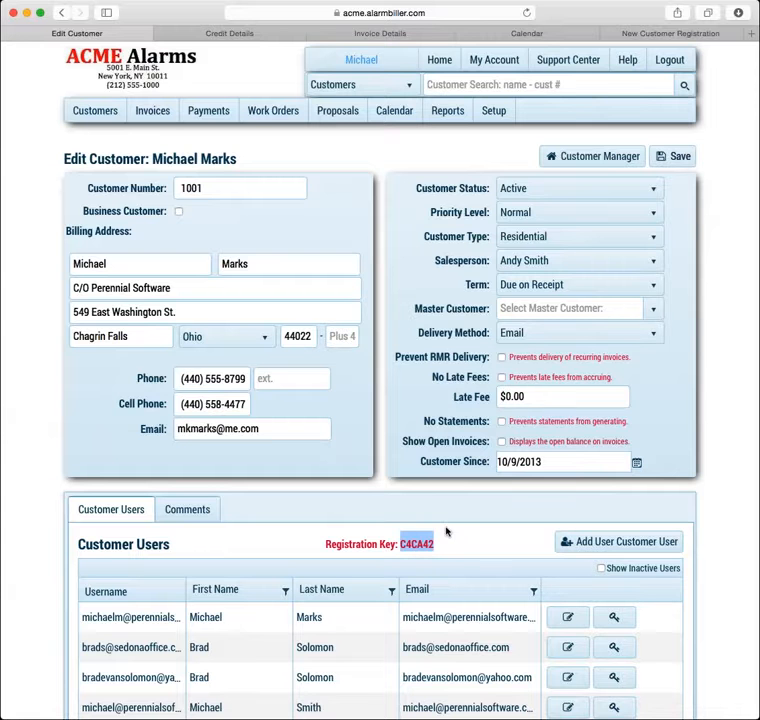
pyautogui.click(628, 163)
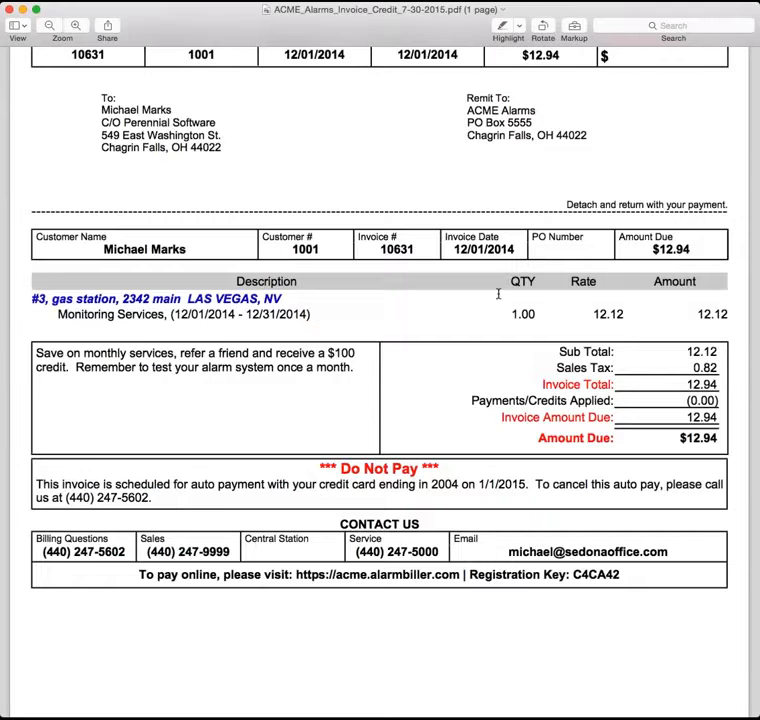
# Examine the customer's 12/01/2014 PDF invoice, highlighting the registration key in the online payment line beneath the contact details
pyautogui.scroll(5, 508, 310)
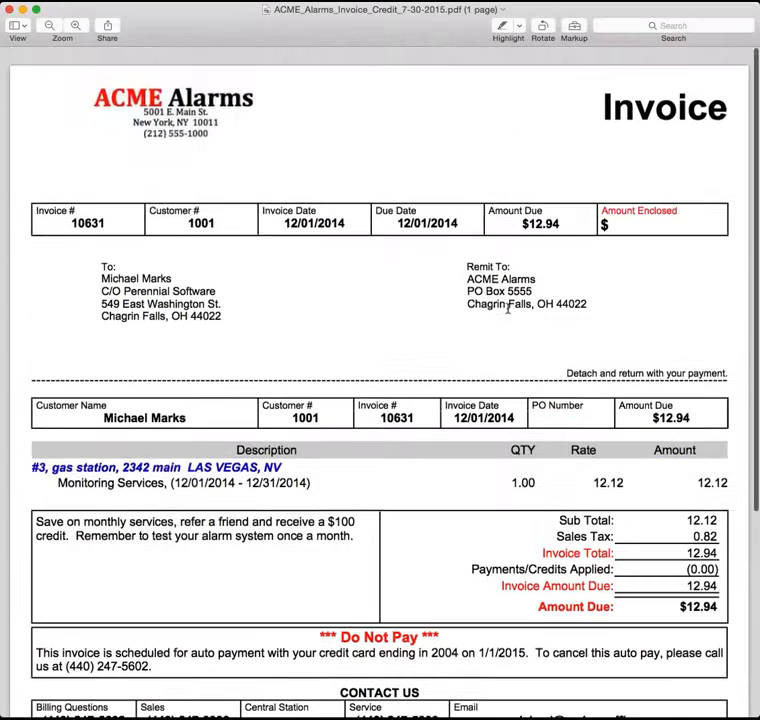
pyautogui.scroll(-8, 508, 309)
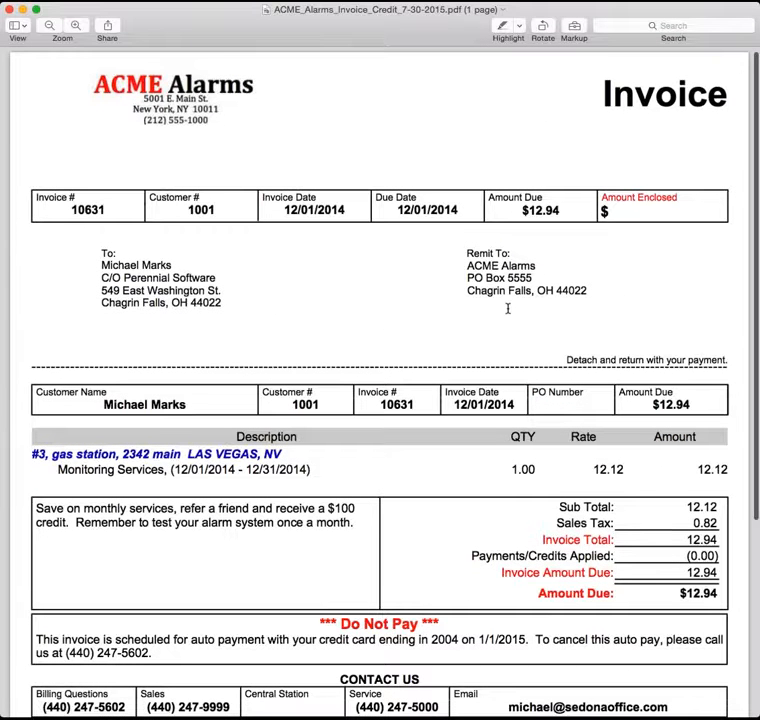
pyautogui.scroll(-2, 507, 310)
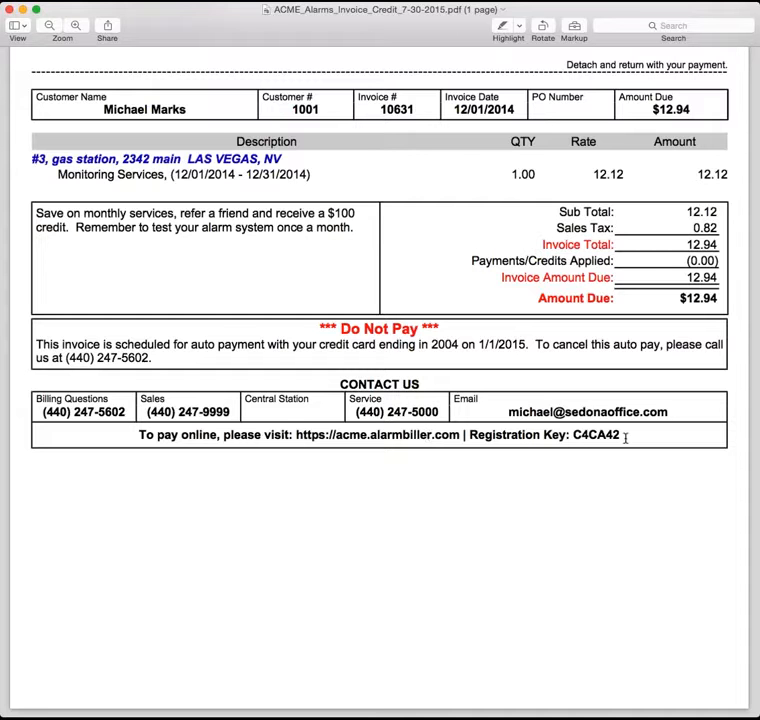
pyautogui.moveTo(624, 437); pyautogui.dragTo(571, 434)
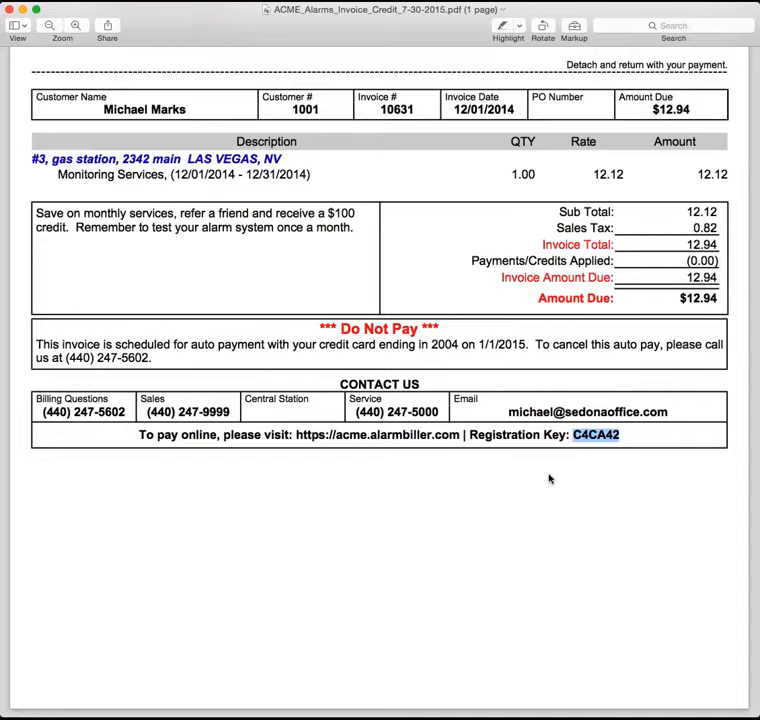
pyautogui.scroll(-1, 549, 479)
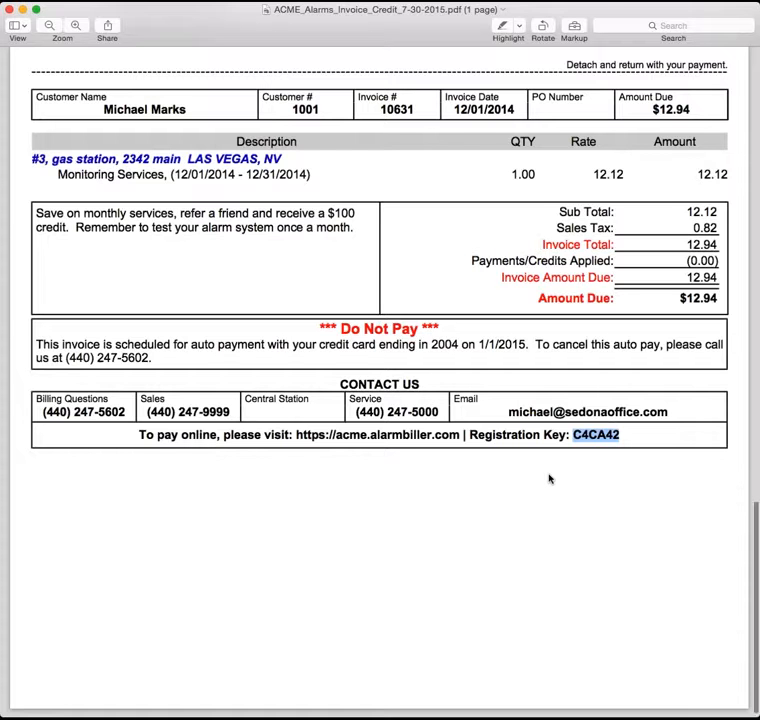
pyautogui.scroll(-1, 549, 479)
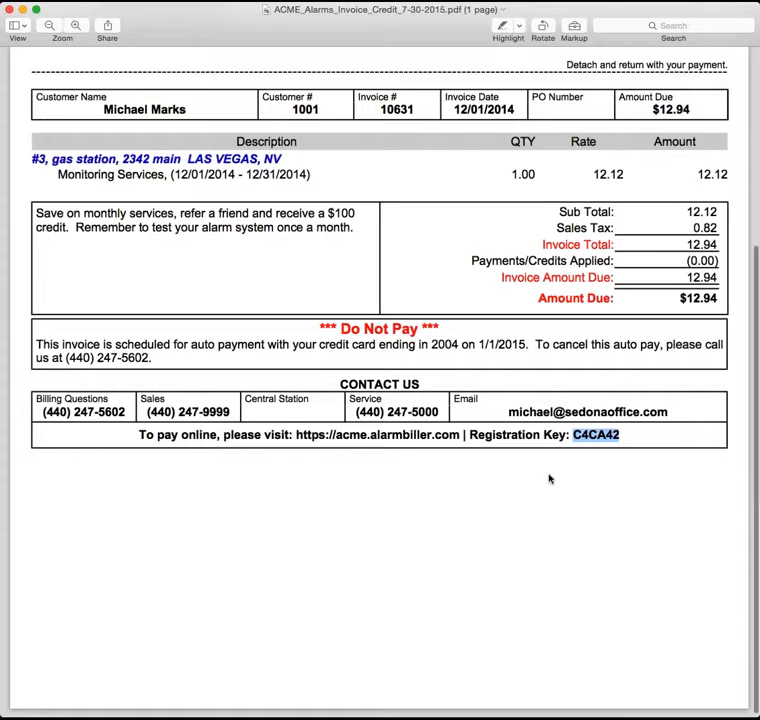
pyautogui.scroll(1, 549, 479)
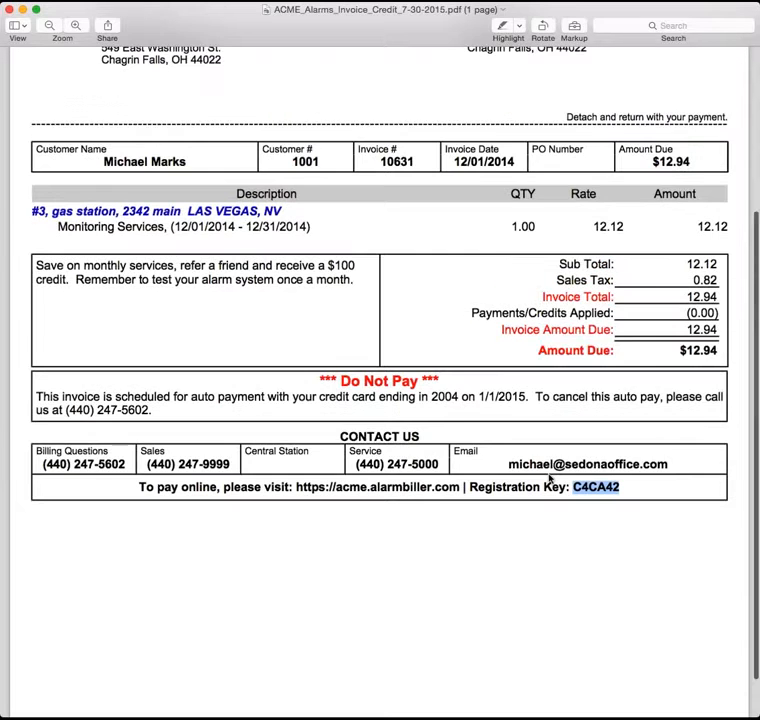
pyautogui.scroll(2, 549, 479)
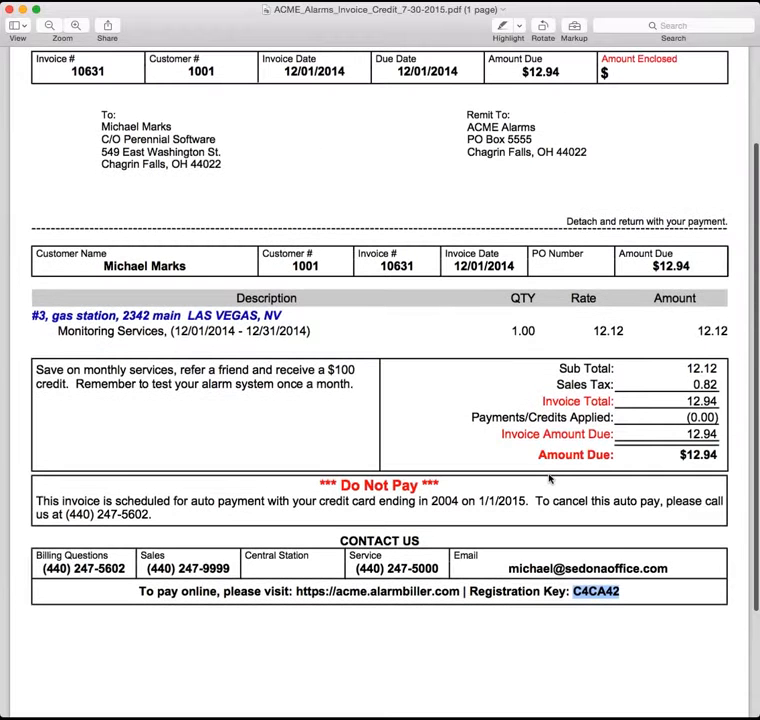
pyautogui.scroll(3, 549, 479)
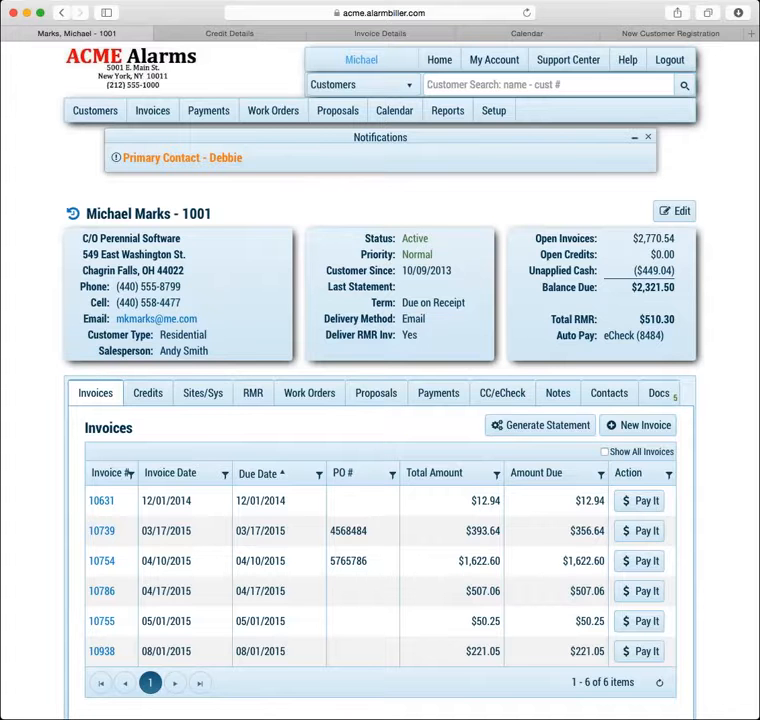
# Search for another customer by first name and open that customer's record
pyautogui.click(457, 85)
pyautogui.write('pe')
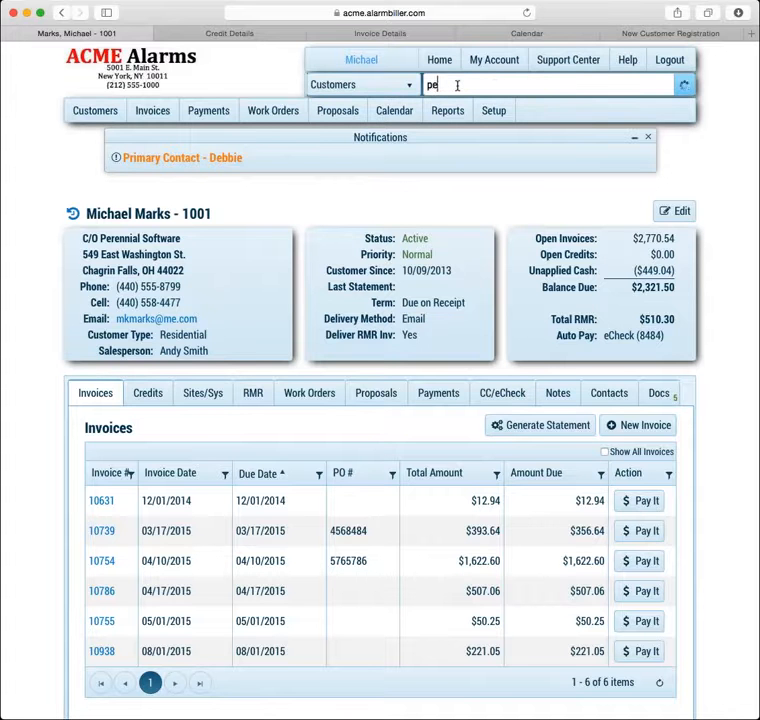
pyautogui.write('ter')
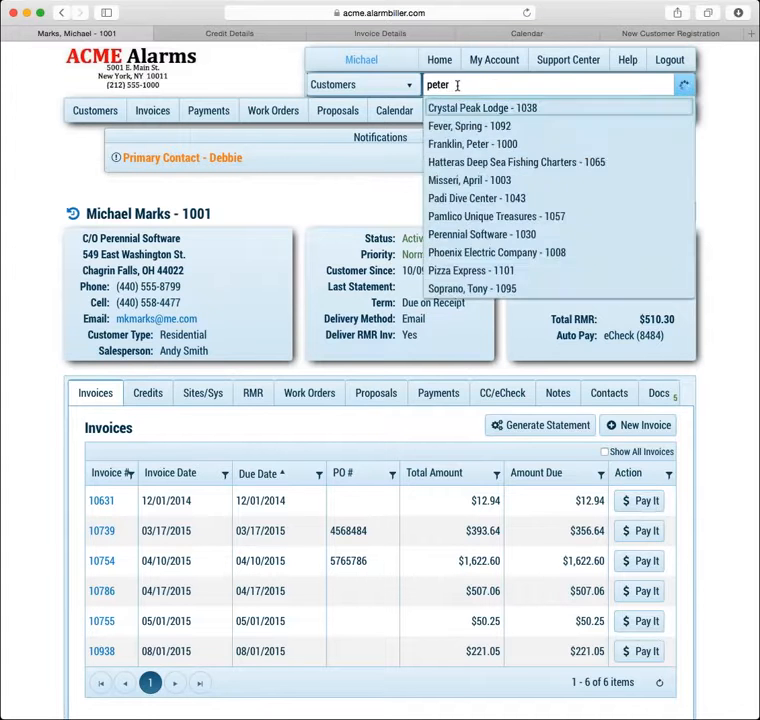
pyautogui.click(470, 107)
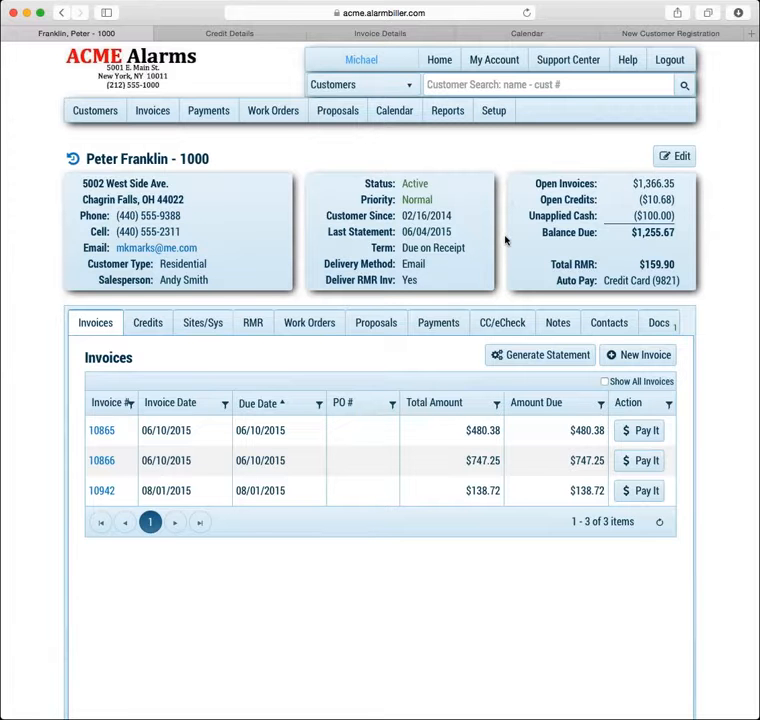
# Create a new CC/eCheck transaction for the customer, paid by credit card with the Master Card on file
pyautogui.click(487, 325)
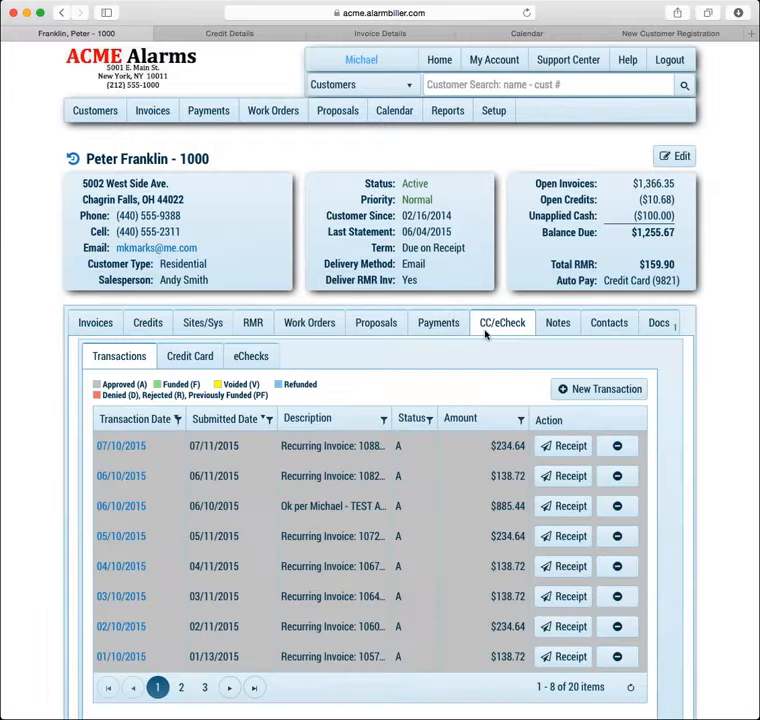
pyautogui.click(606, 394)
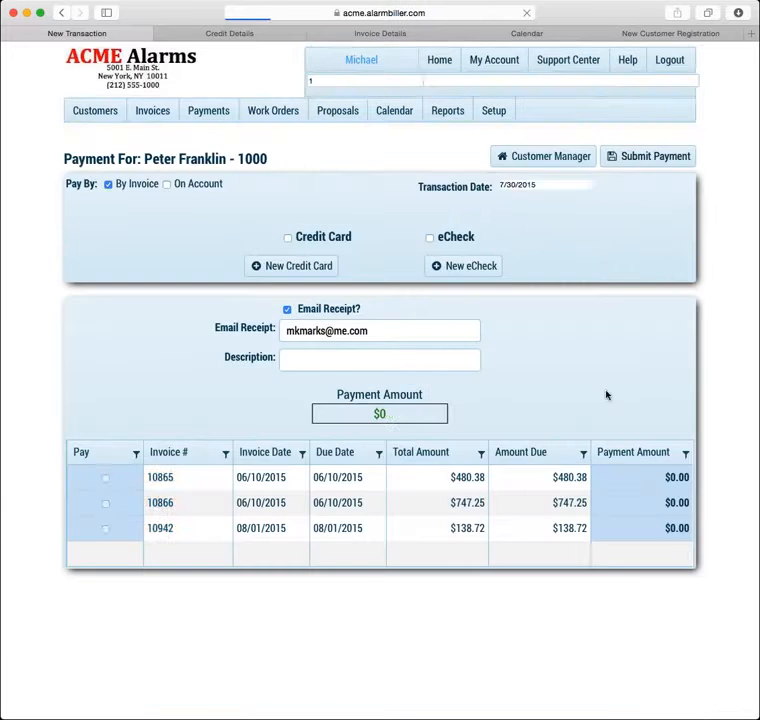
pyautogui.click(288, 238)
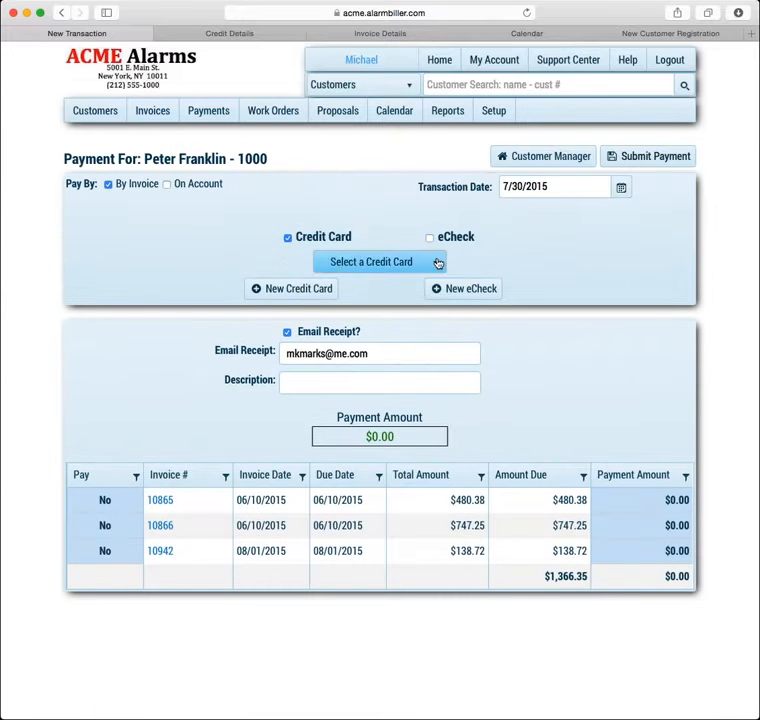
pyautogui.click(438, 263)
pyautogui.click(388, 305)
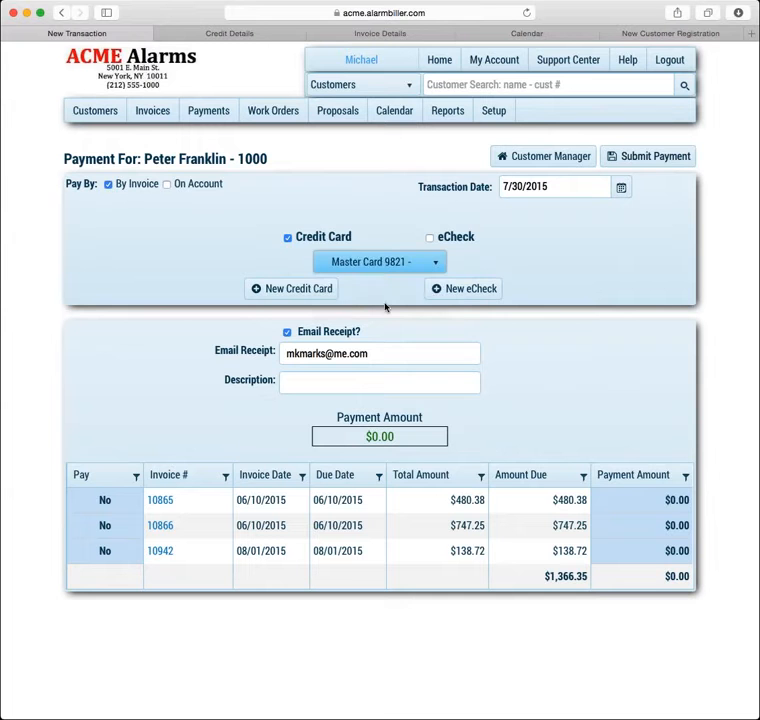
# Set the payment amount for the $480.38 invoice to $200
pyautogui.click(108, 502)
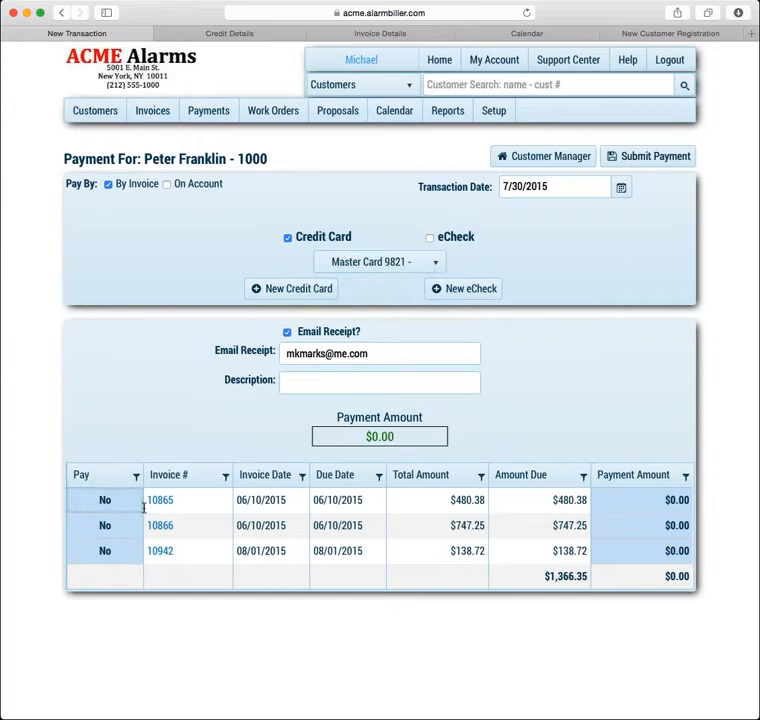
pyautogui.click(104, 500)
pyautogui.click(105, 500)
pyautogui.click(653, 505)
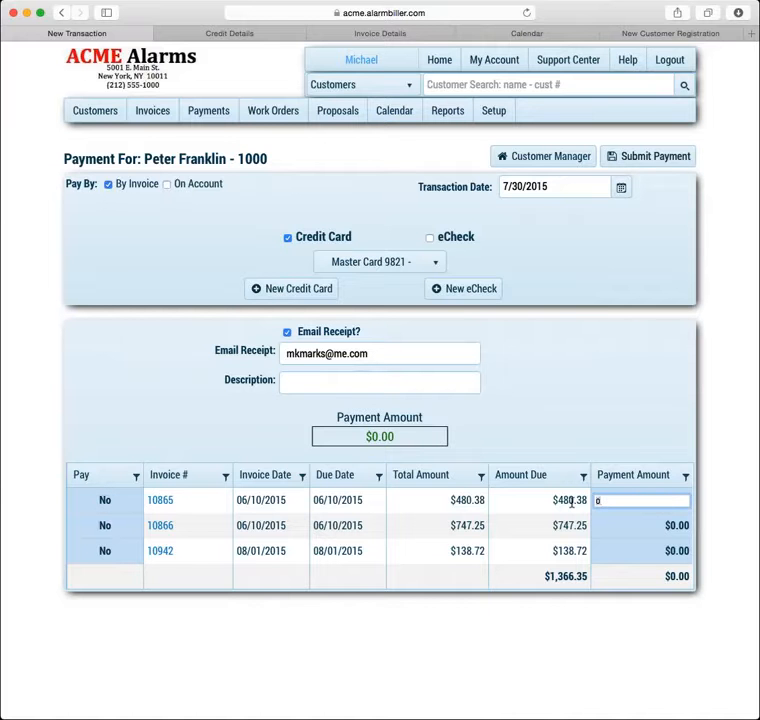
pyautogui.write('200')
pyautogui.press('Return')
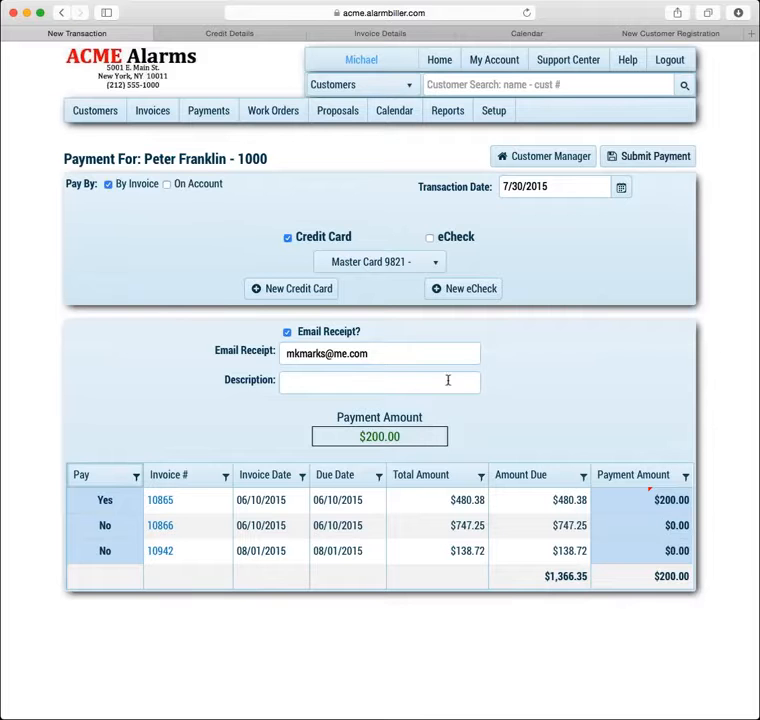
# Enter a payment description noting the approval and the approver's first name, and submit the payment
pyautogui.click(378, 381)
pyautogui.write('Ok per Michael')
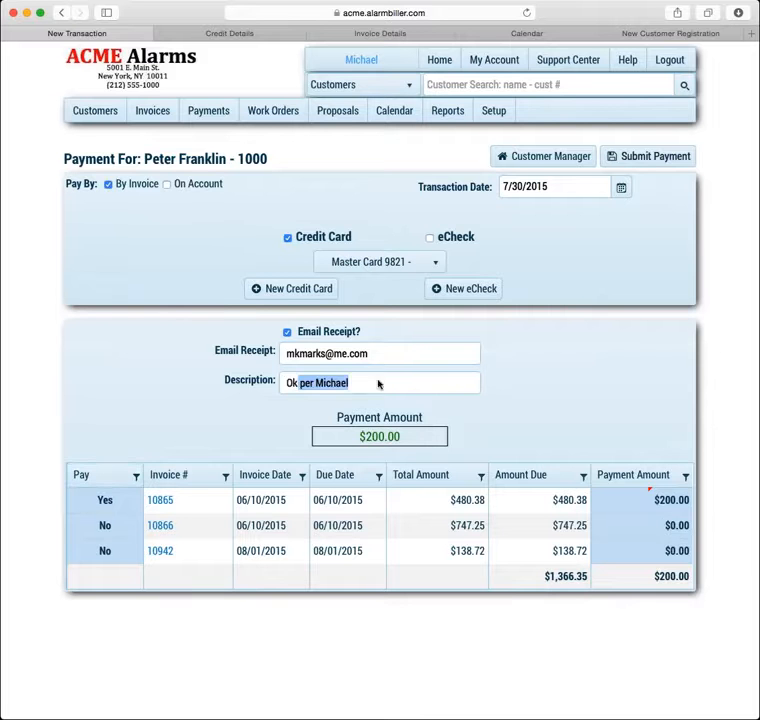
pyautogui.click(651, 156)
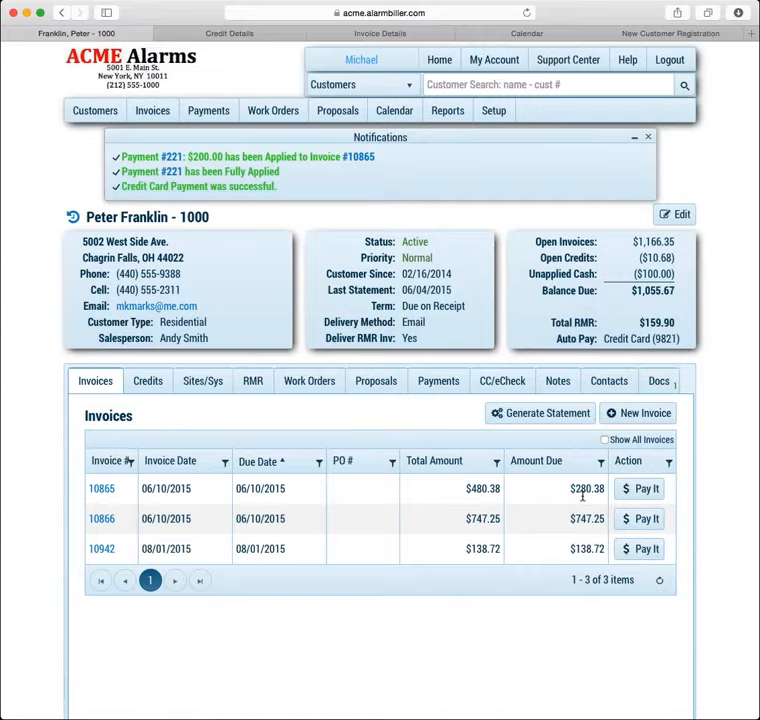
# Examine the $480.38 invoice's applied payment and its linked card transaction, and return to Customer Manager
pyautogui.click(102, 489)
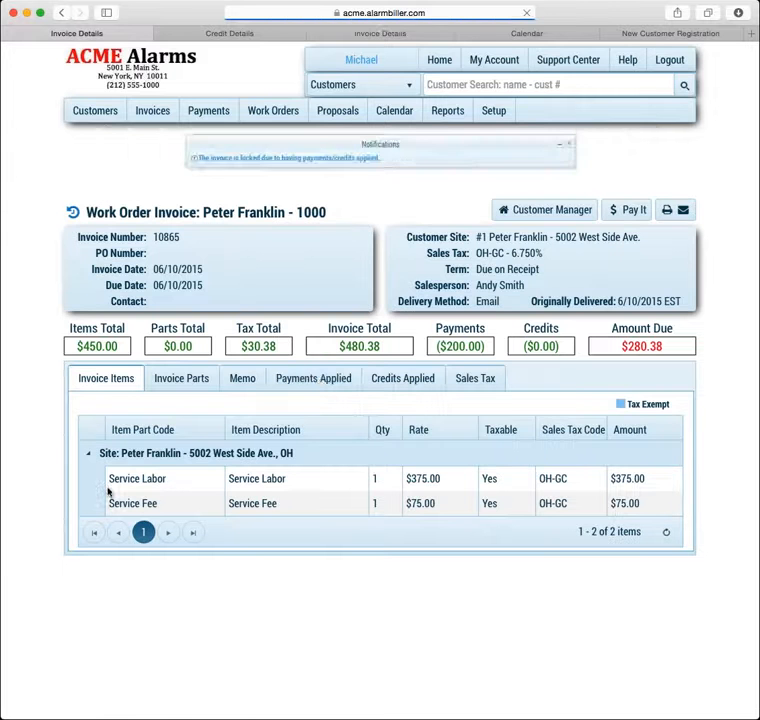
pyautogui.click(318, 382)
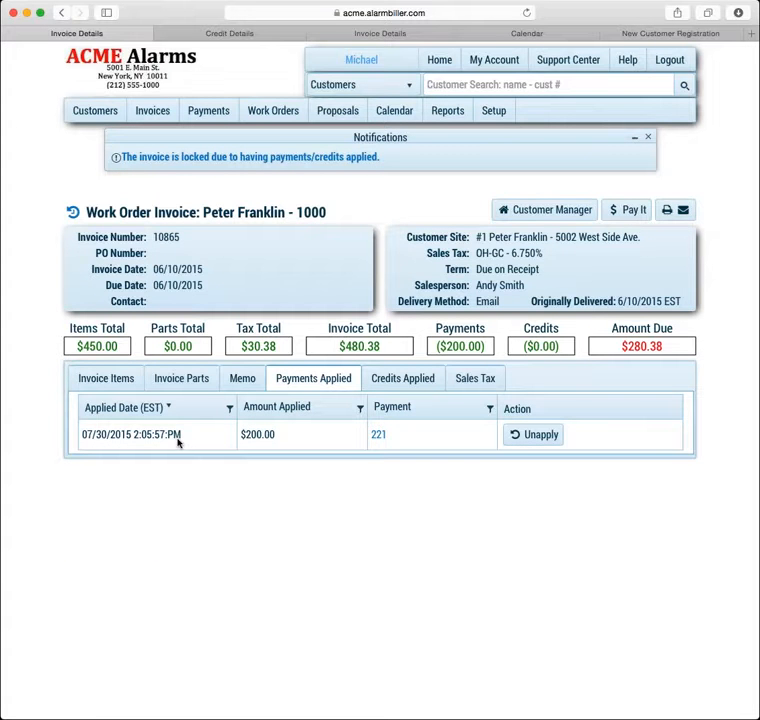
pyautogui.click(382, 435)
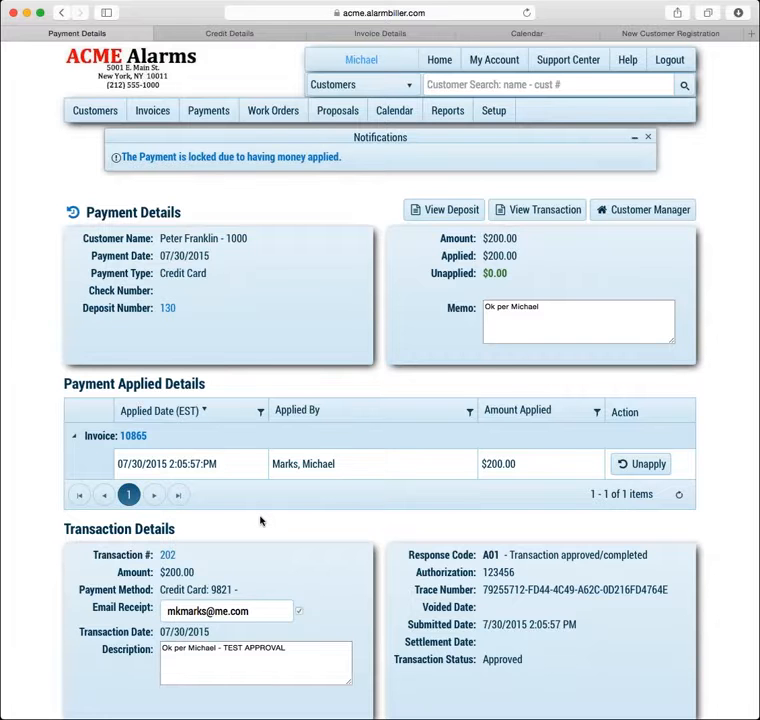
pyautogui.scroll(-1, 260, 521)
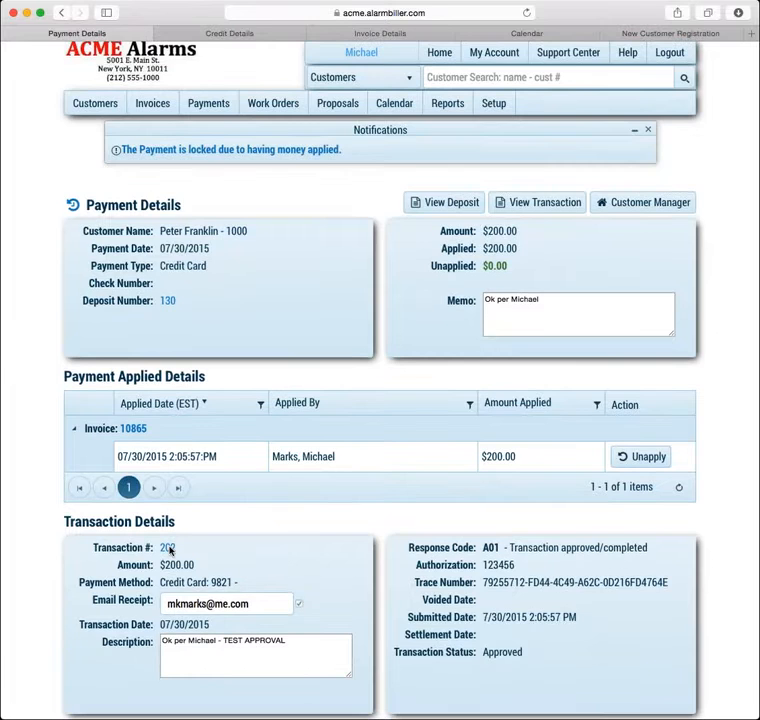
pyautogui.click(168, 548)
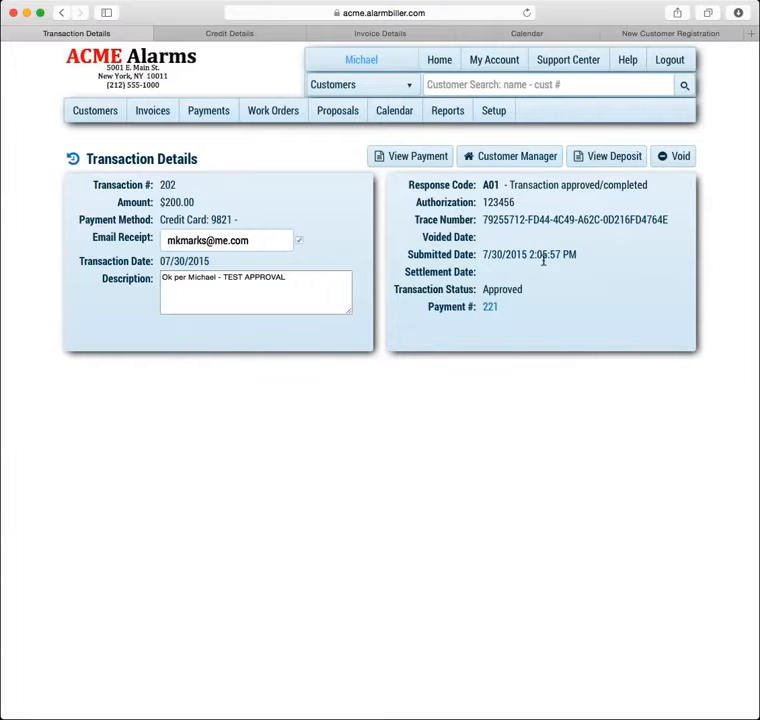
pyautogui.click(522, 161)
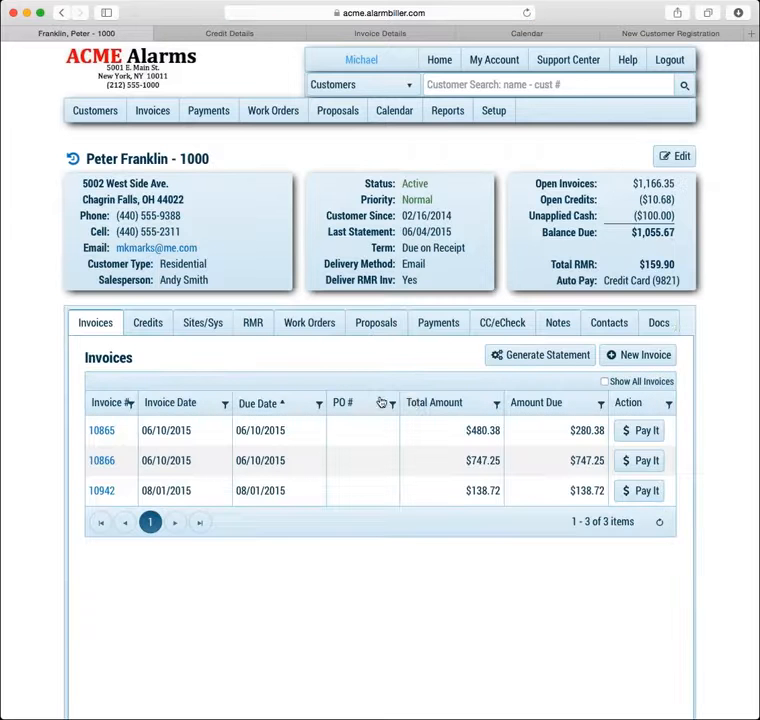
# Void the customer's approved $200 credit card transaction dated 07/30/2015
pyautogui.click(512, 324)
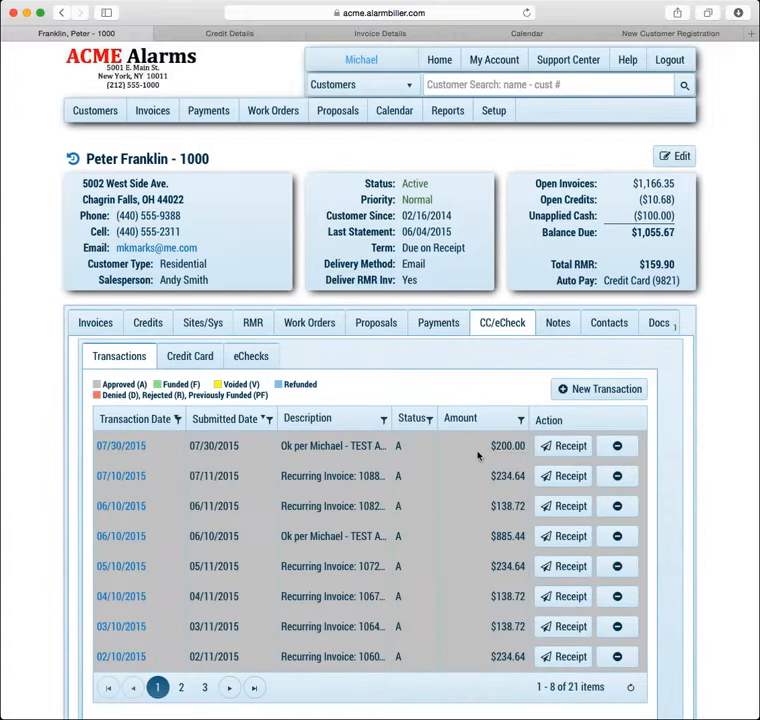
pyautogui.click(119, 447)
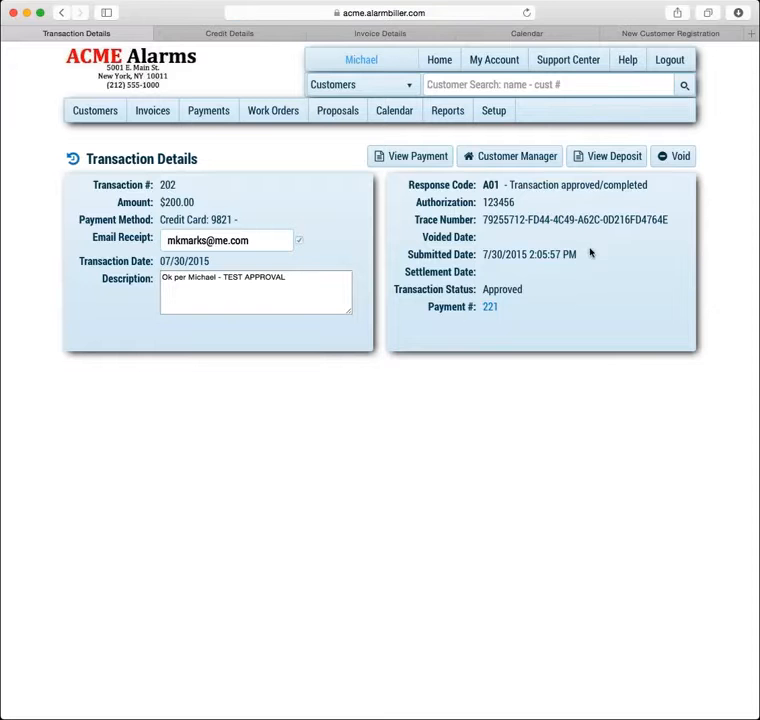
pyautogui.click(681, 157)
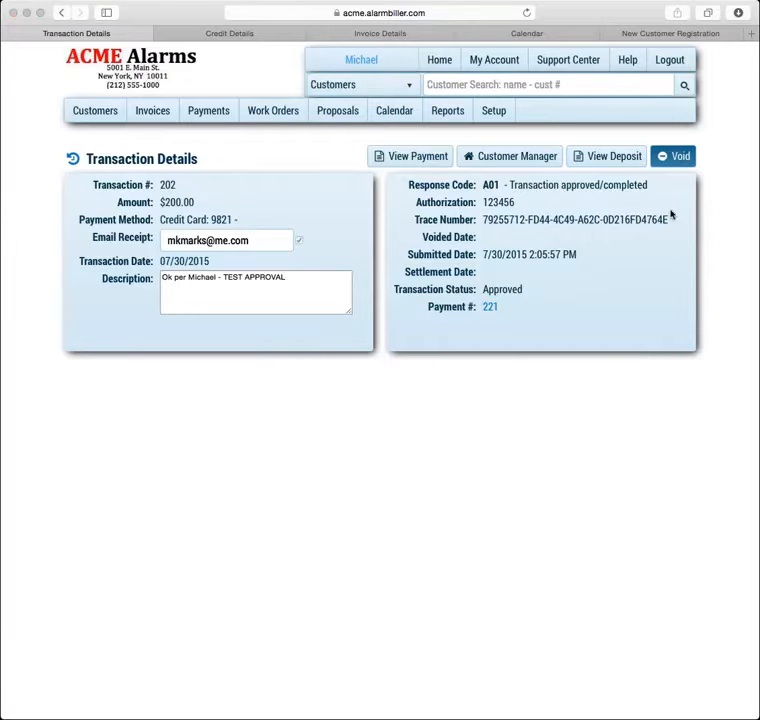
pyautogui.press('Return')
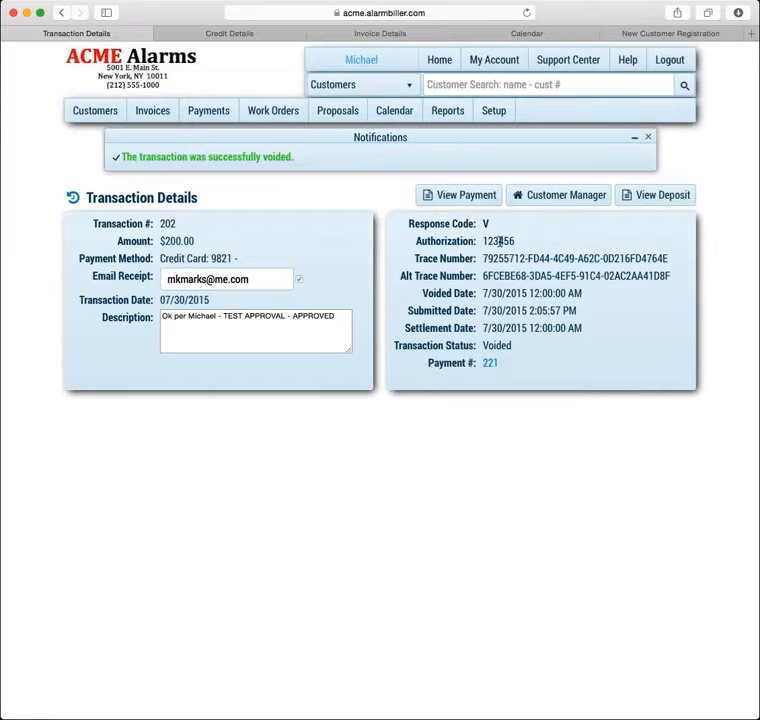
# Examine the payments applied to the $480.38 invoice after the void, and return to Customer Manager
pyautogui.click(568, 203)
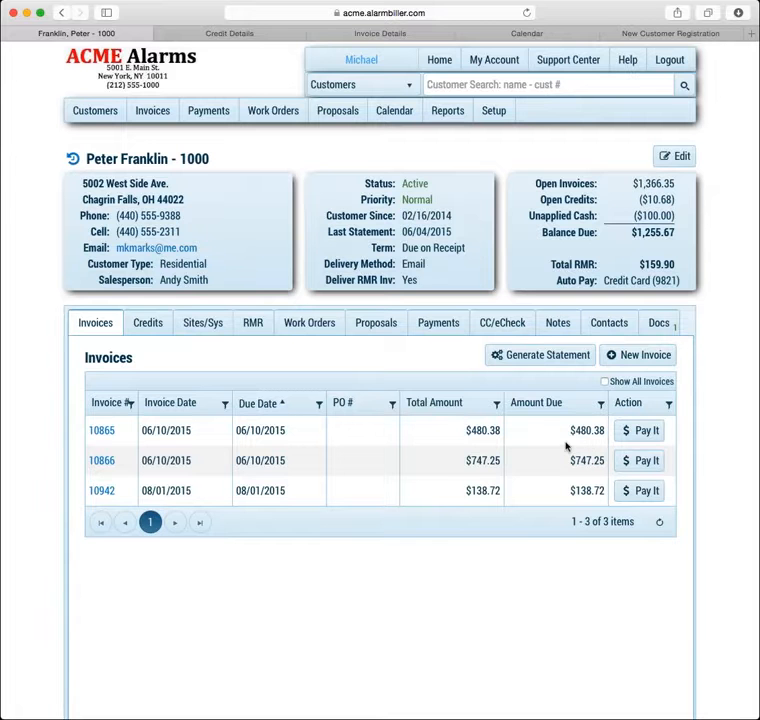
pyautogui.click(104, 430)
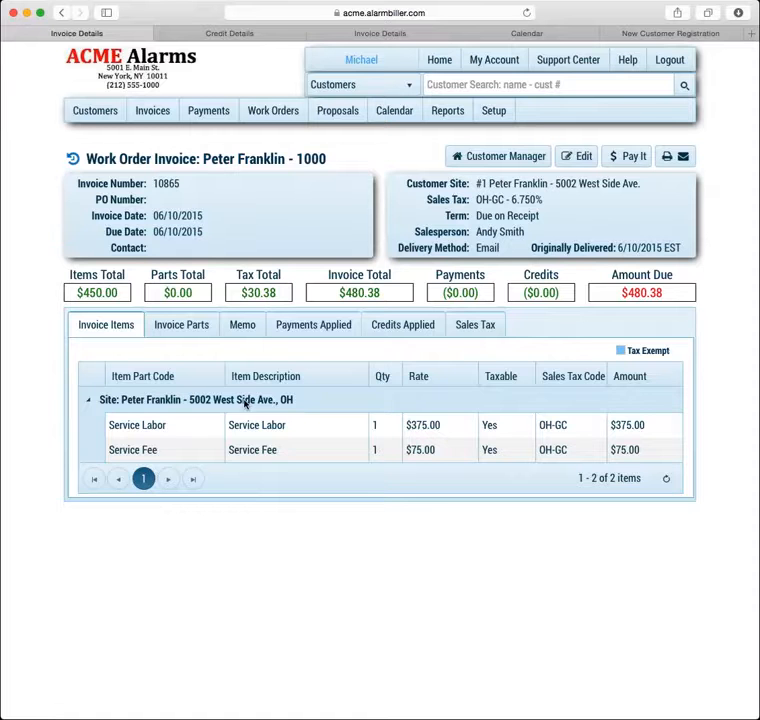
pyautogui.click(313, 324)
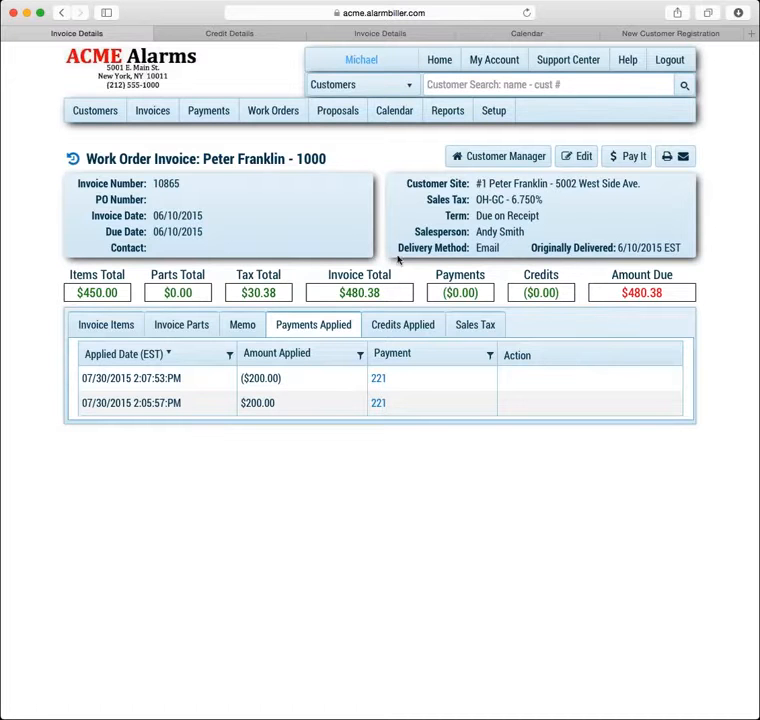
pyautogui.click(503, 157)
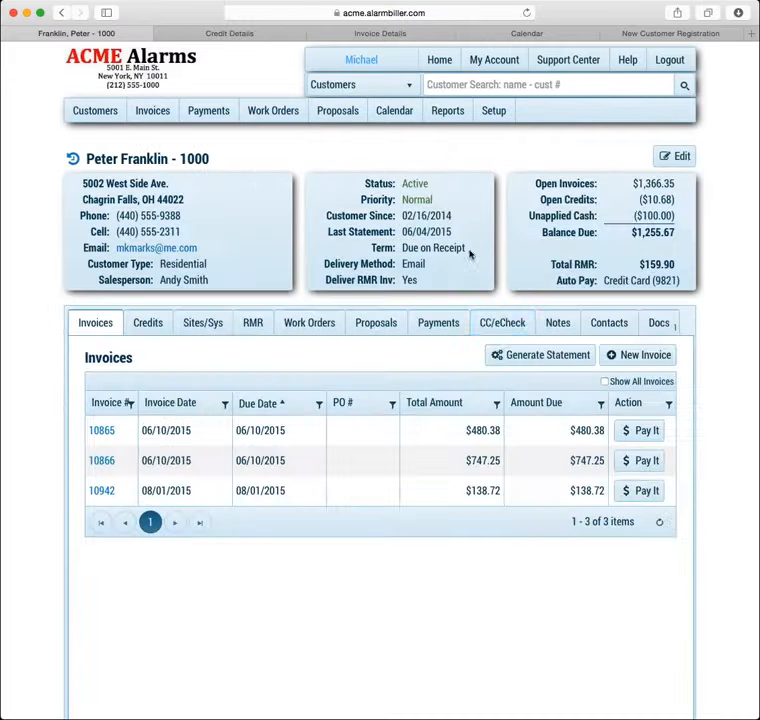
# Review the voided $200 transaction's details and the latest update in its tracking history, and return to Customer Manager
pyautogui.click(494, 334)
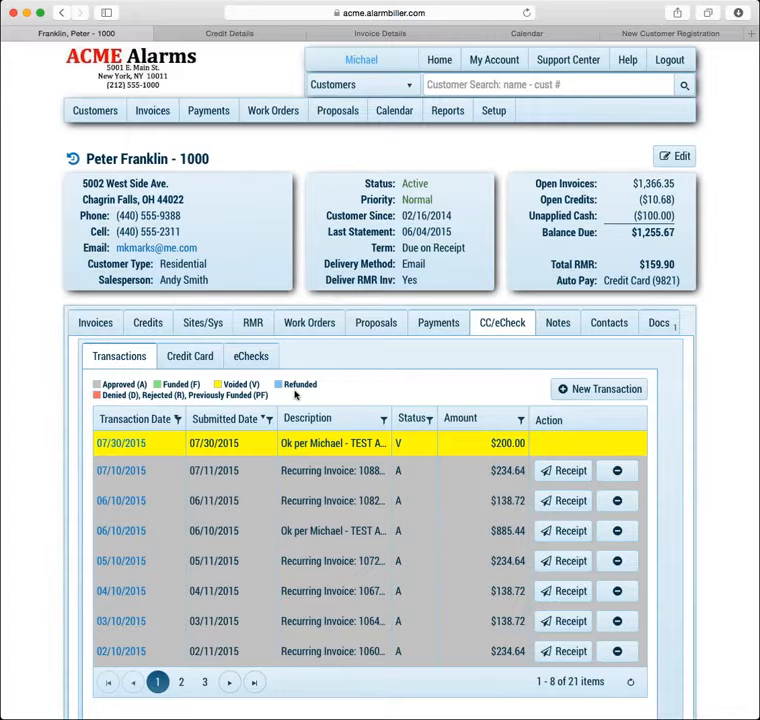
pyautogui.click(131, 446)
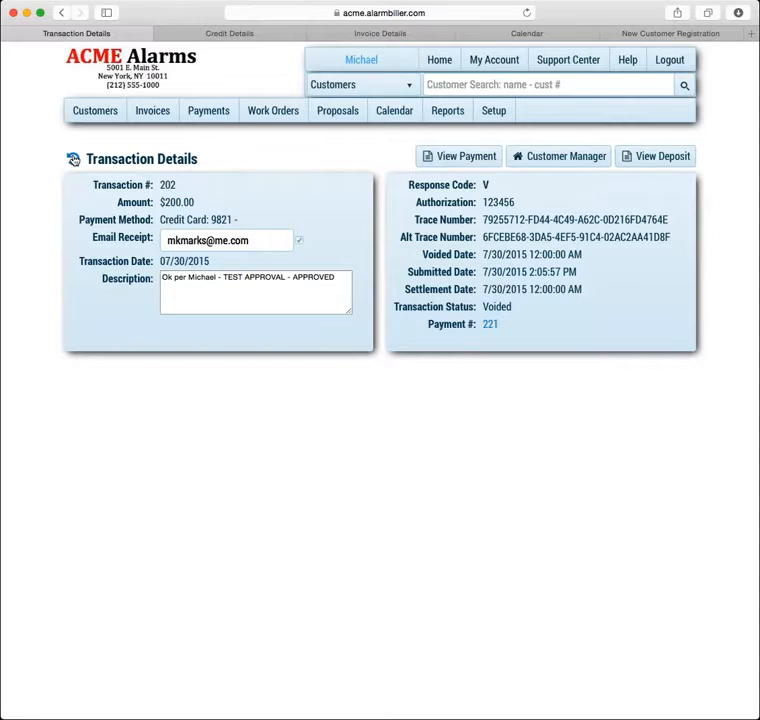
pyautogui.click(73, 159)
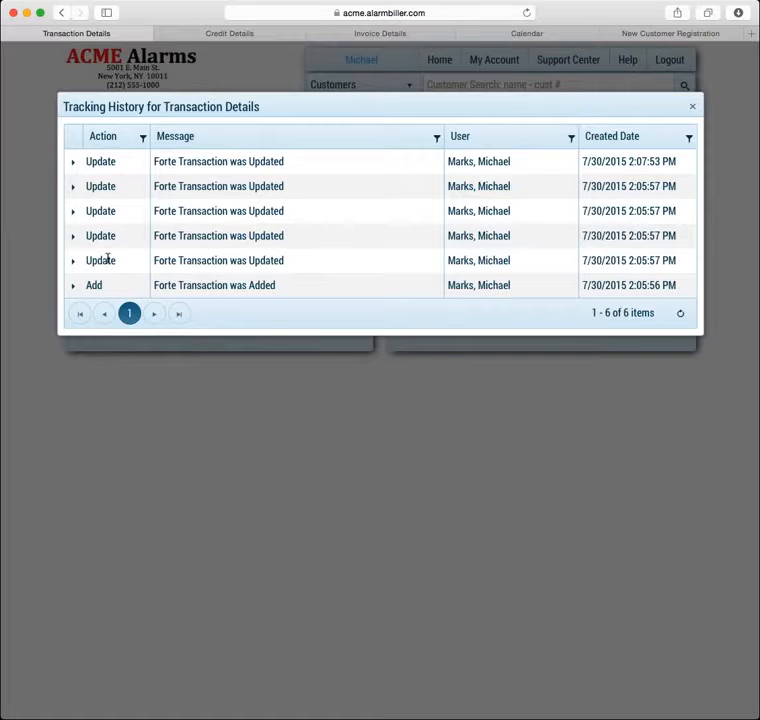
pyautogui.click(73, 164)
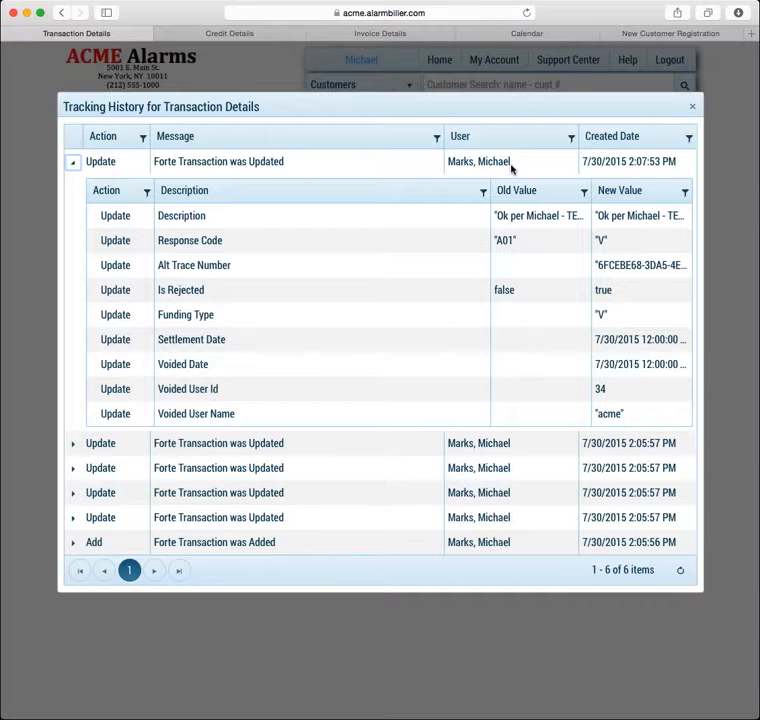
pyautogui.click(72, 164)
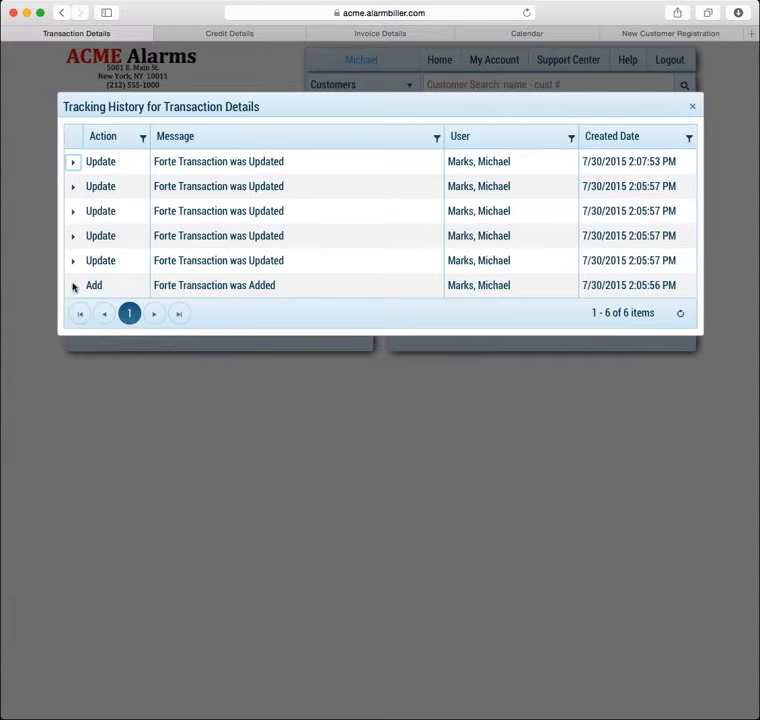
pyautogui.click(691, 108)
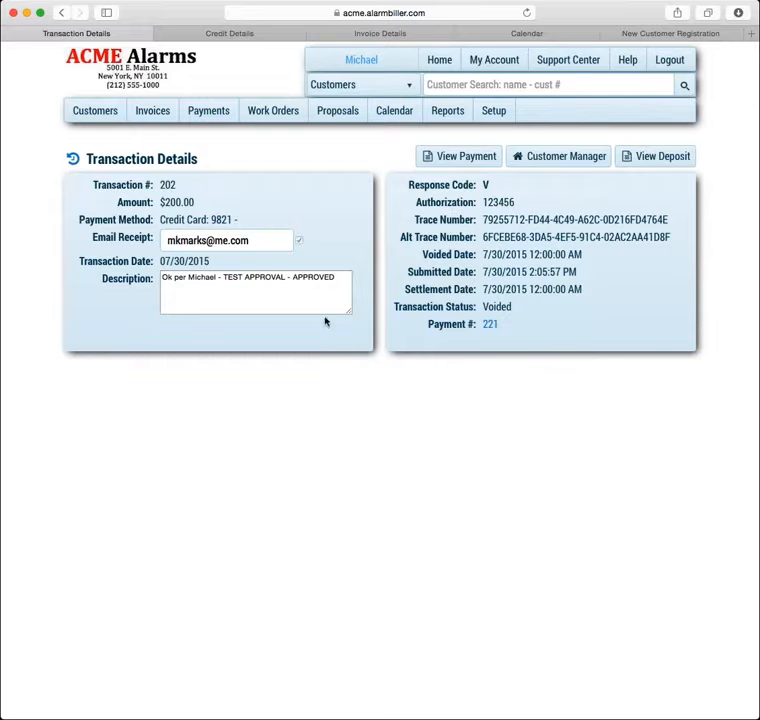
pyautogui.click(536, 157)
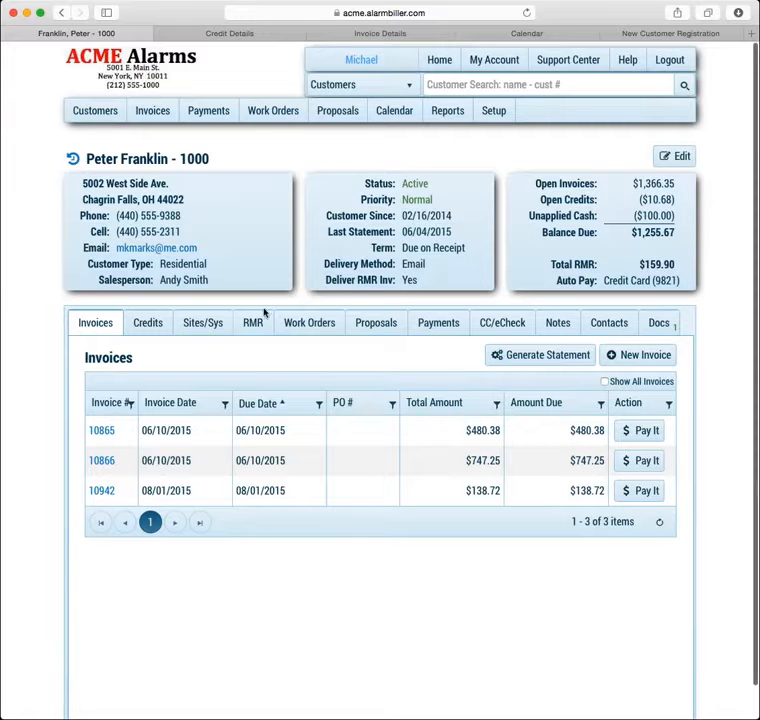
# Look over the customer's payments and card transactions, inspect the $138.72 transaction dated 06/10/2015, and return to Customer Manager
pyautogui.click(438, 322)
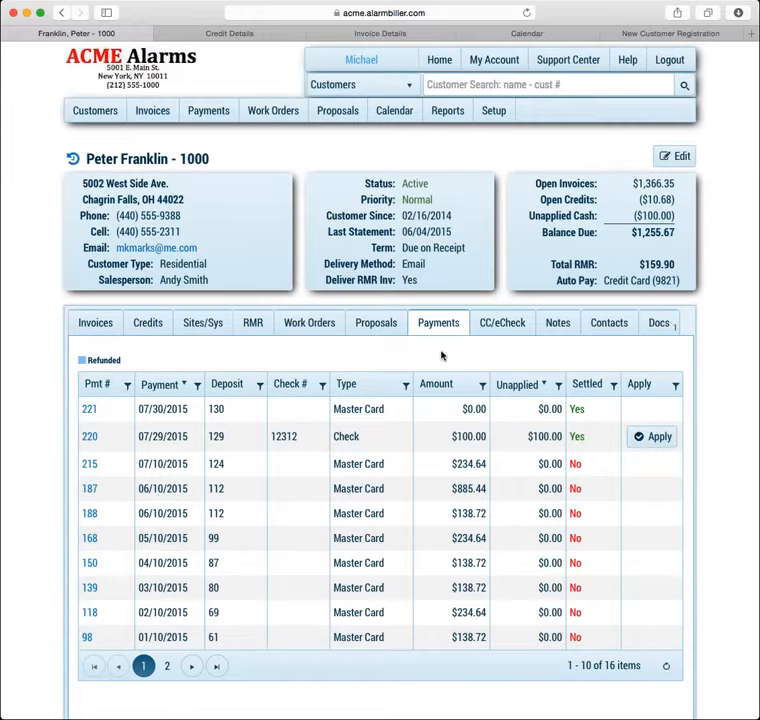
pyautogui.click(491, 326)
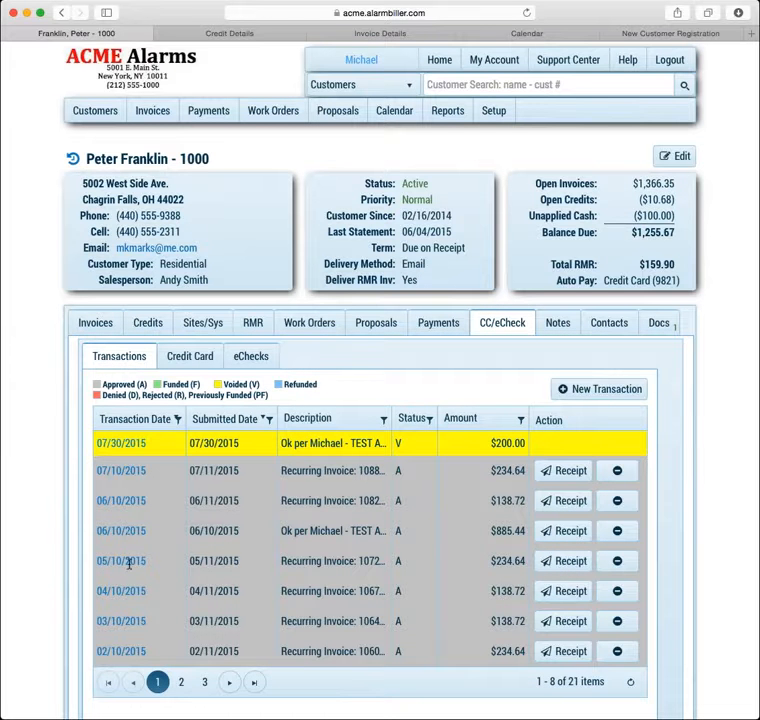
pyautogui.click(128, 503)
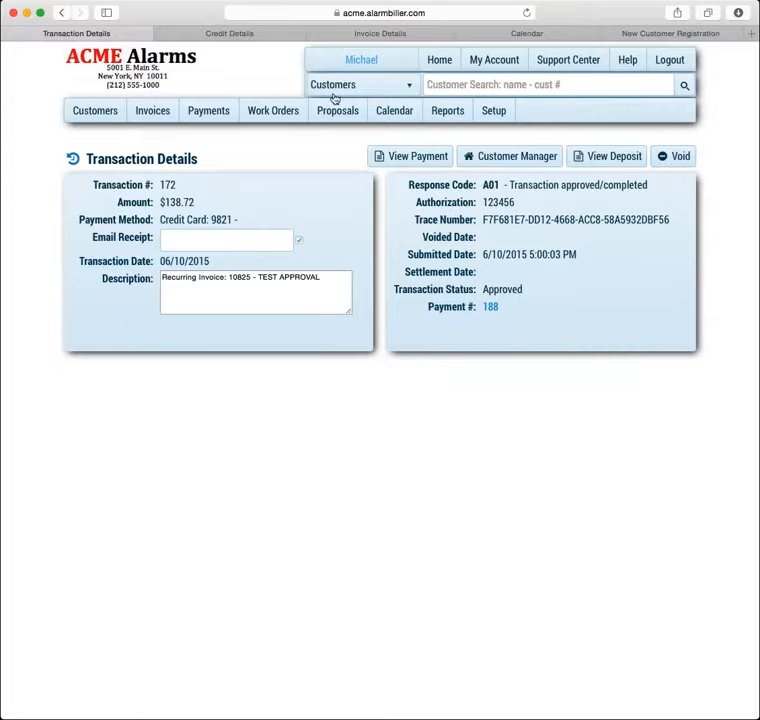
pyautogui.click(507, 157)
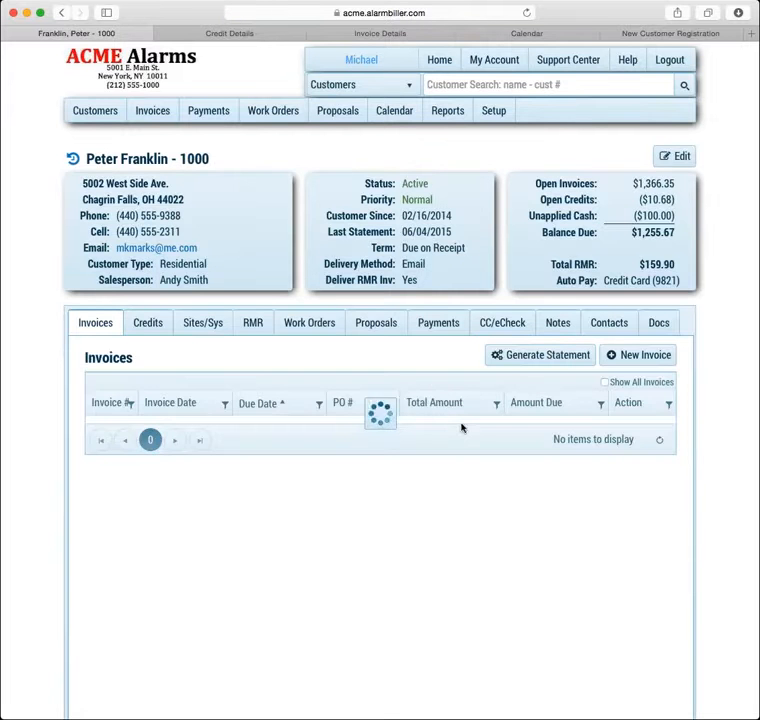
# Compare the payment details of the 07/29/2015 $100 check with those of the 07/10/2015 $234.64 Master Card payment
pyautogui.click(426, 327)
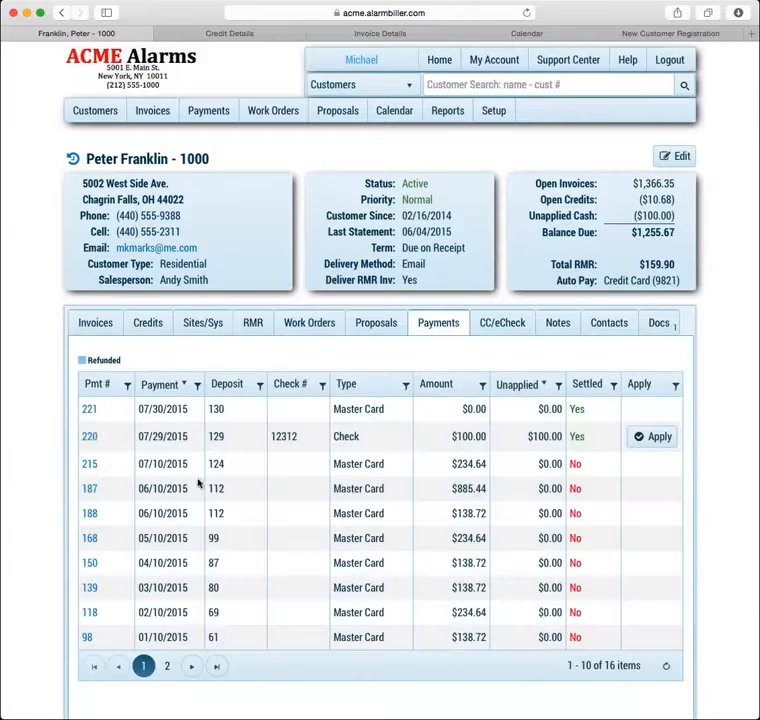
pyautogui.click(90, 437)
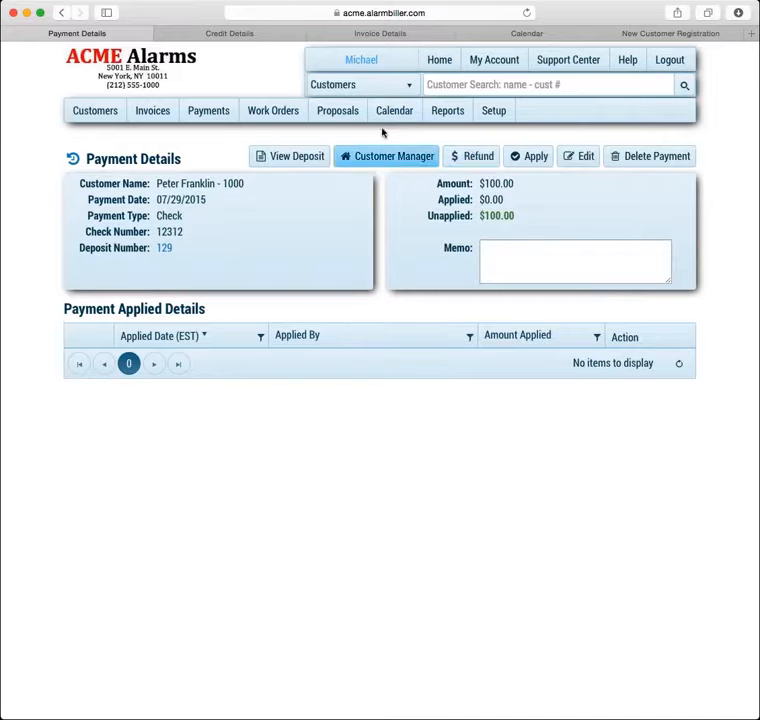
pyautogui.click(62, 14)
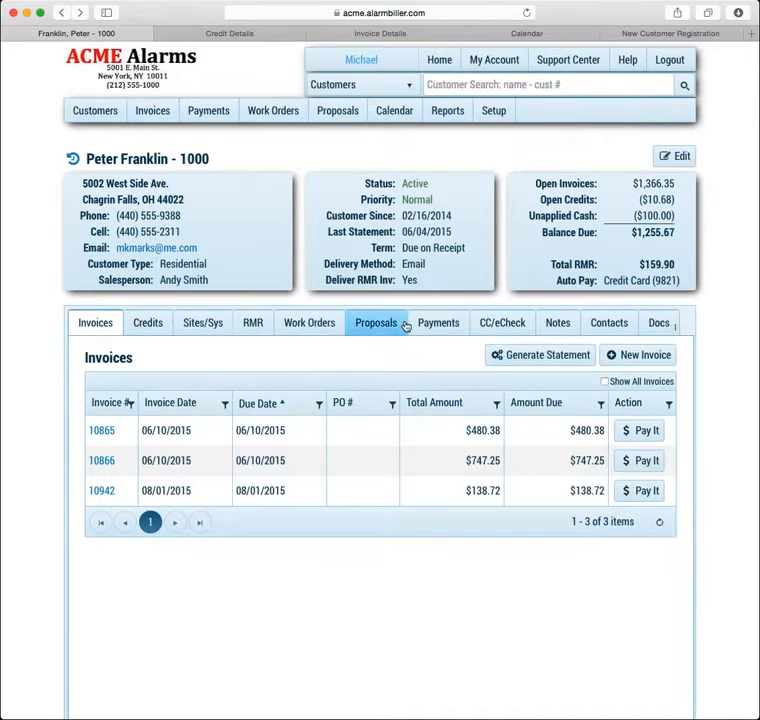
pyautogui.click(422, 324)
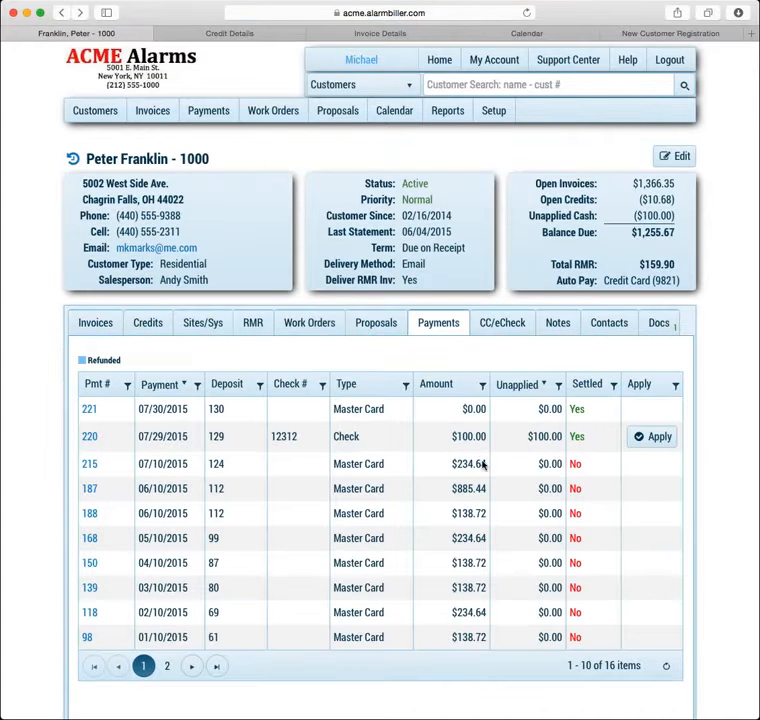
pyautogui.click(92, 463)
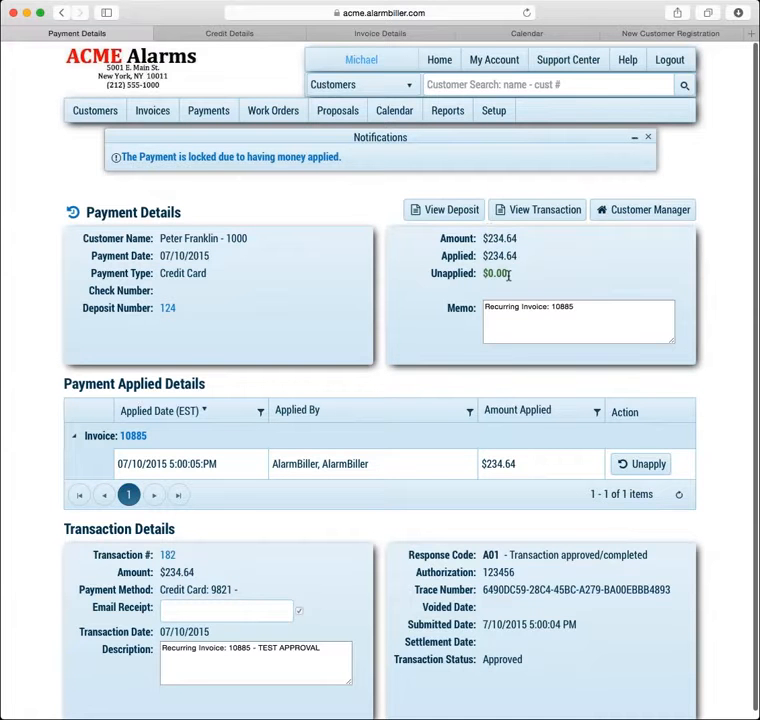
pyautogui.click(62, 14)
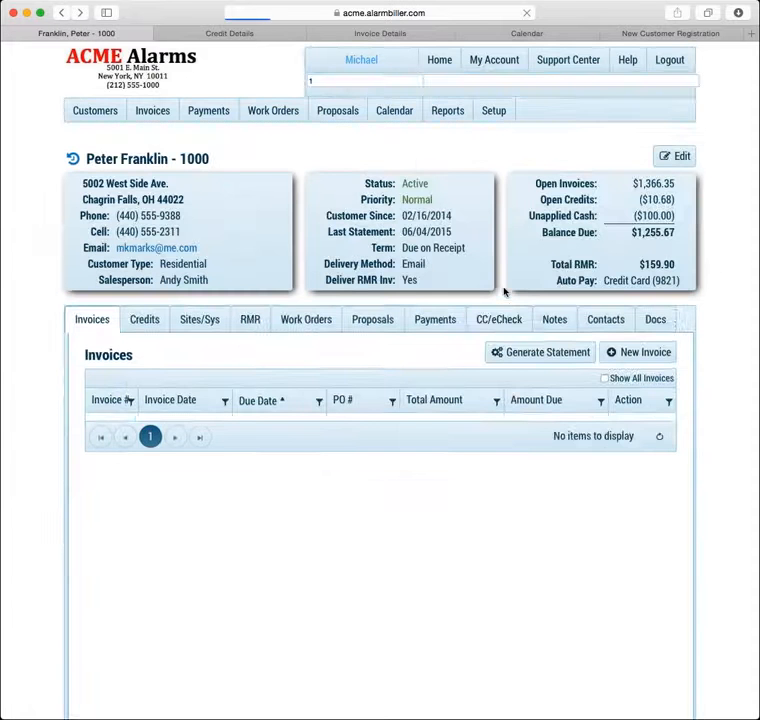
# Start a refund for the customer's unapplied $100 check payment dated 07/29/2015
pyautogui.click(449, 323)
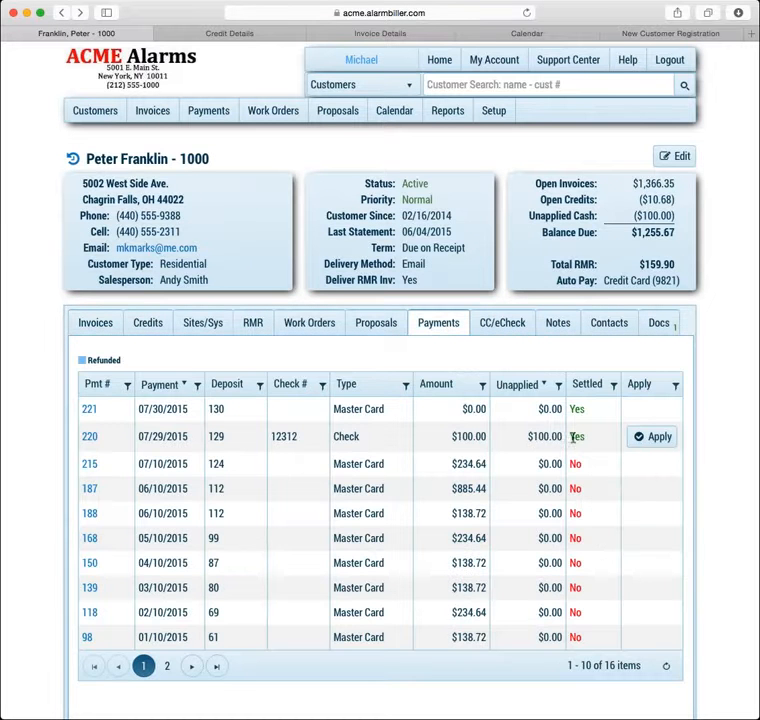
pyautogui.click(89, 437)
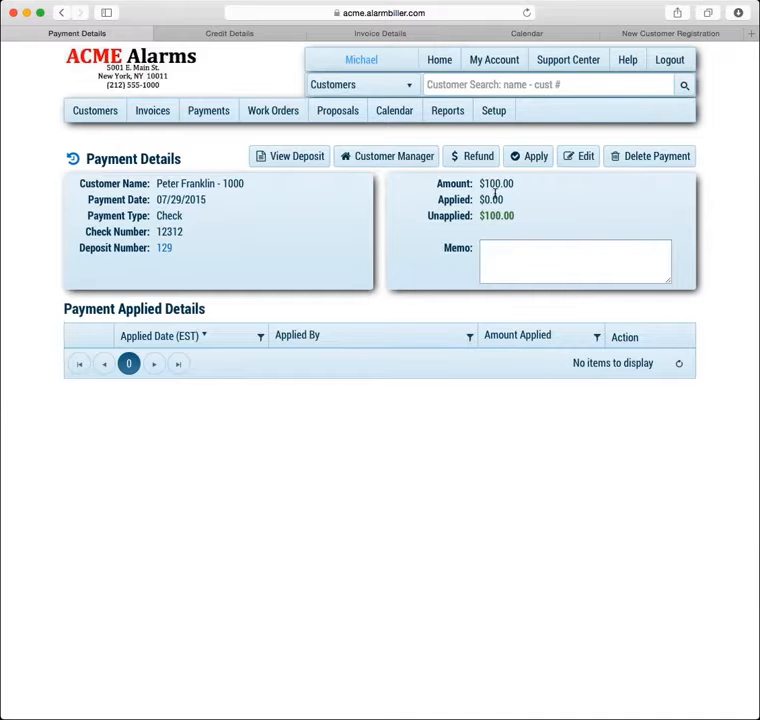
pyautogui.click(473, 158)
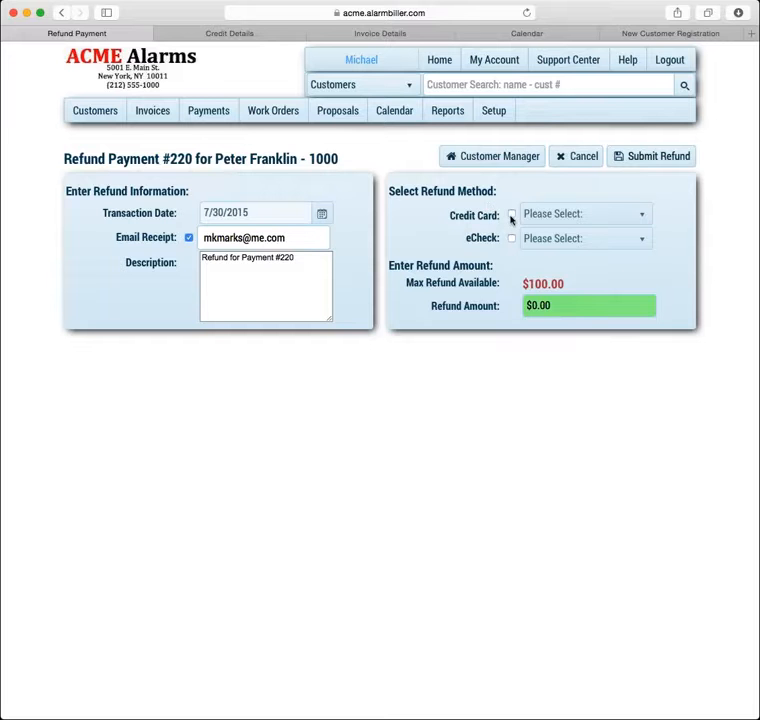
pyautogui.click(512, 215)
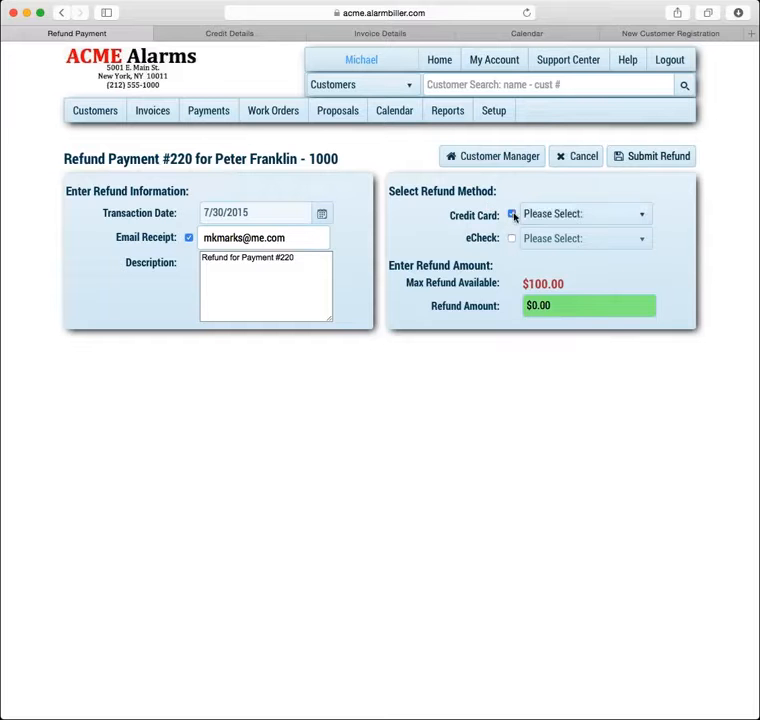
pyautogui.click(639, 215)
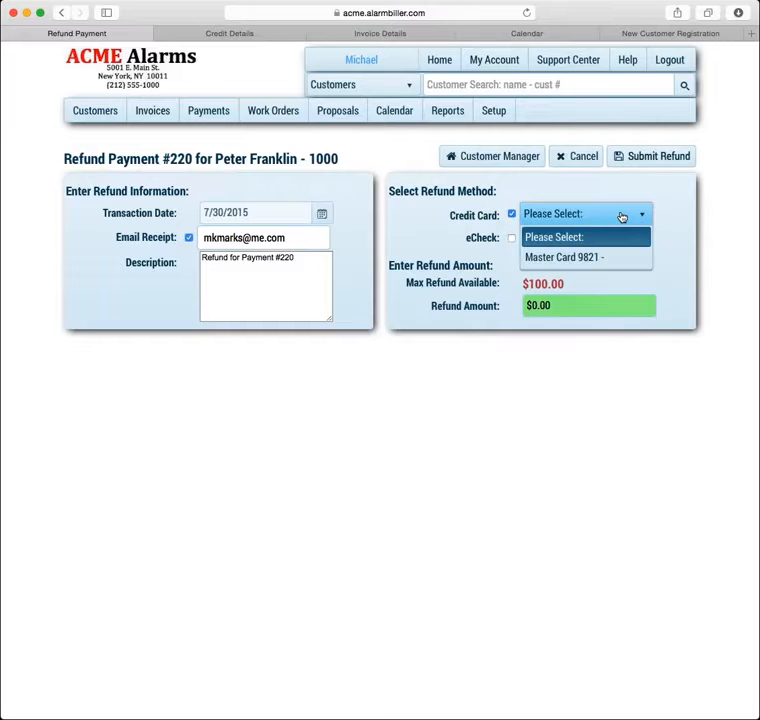
pyautogui.click(553, 238)
pyautogui.click(512, 238)
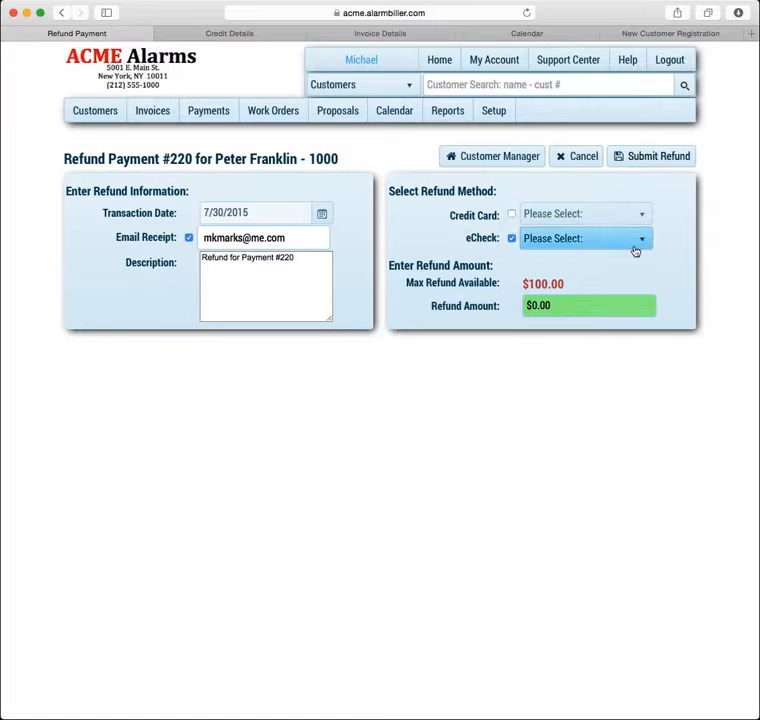
pyautogui.click(645, 243)
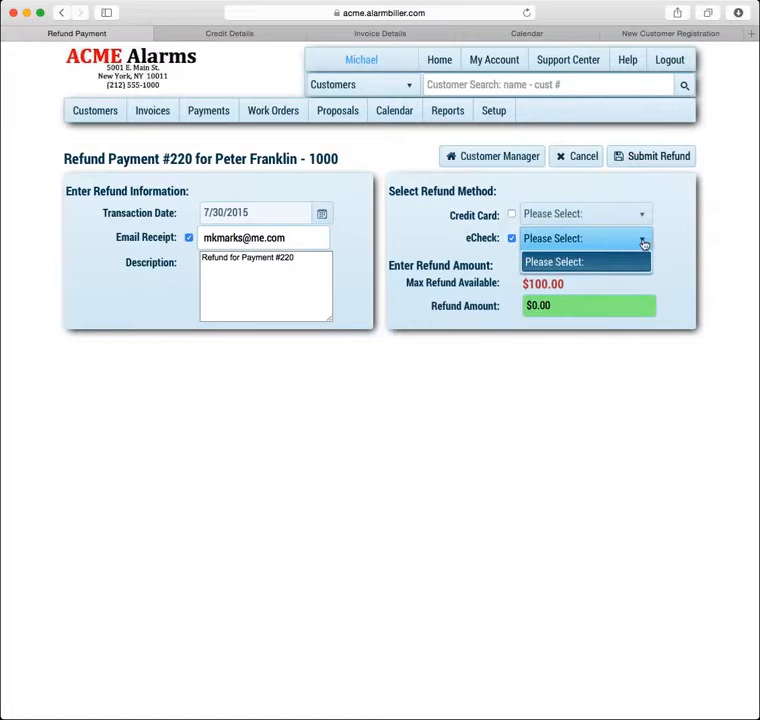
# Set the refund method to credit card, using the Master Card on file
pyautogui.click(511, 214)
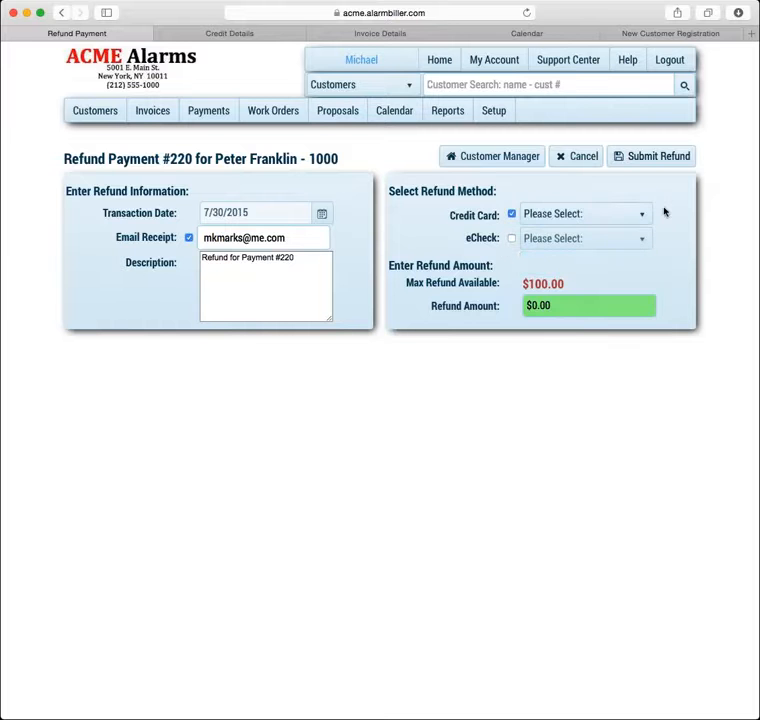
pyautogui.click(645, 214)
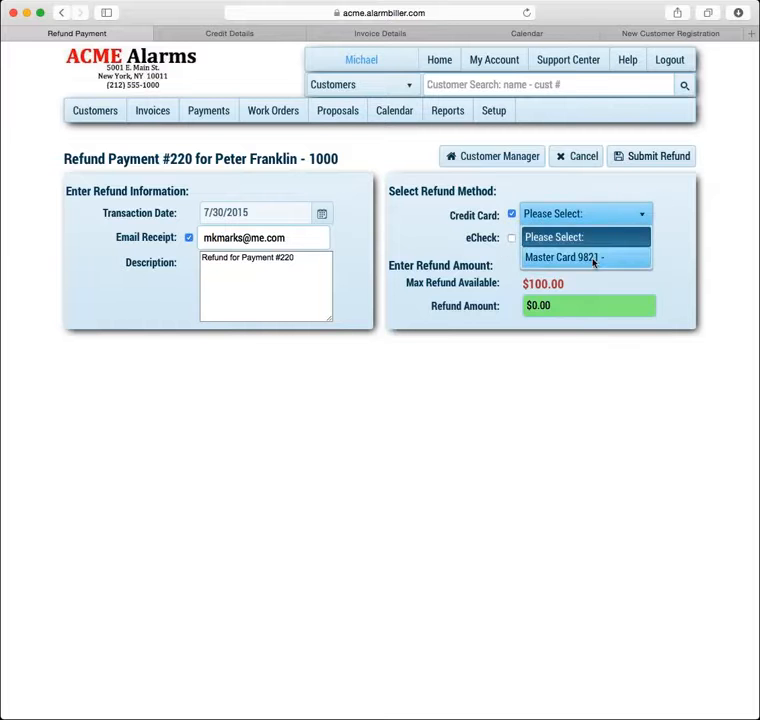
pyautogui.click(592, 258)
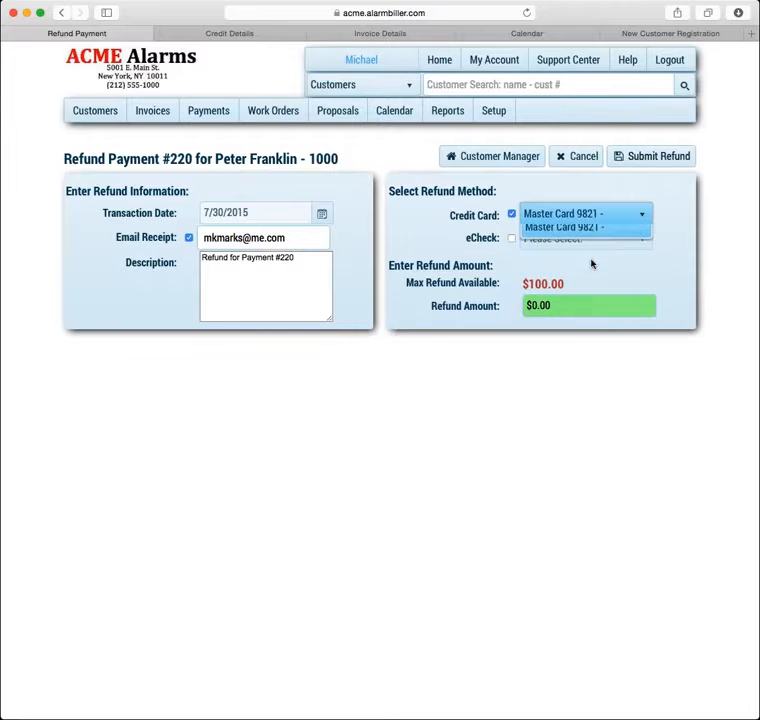
# Set the refund amount to $100.00 for the customer's unapplied check payment
pyautogui.click(556, 304)
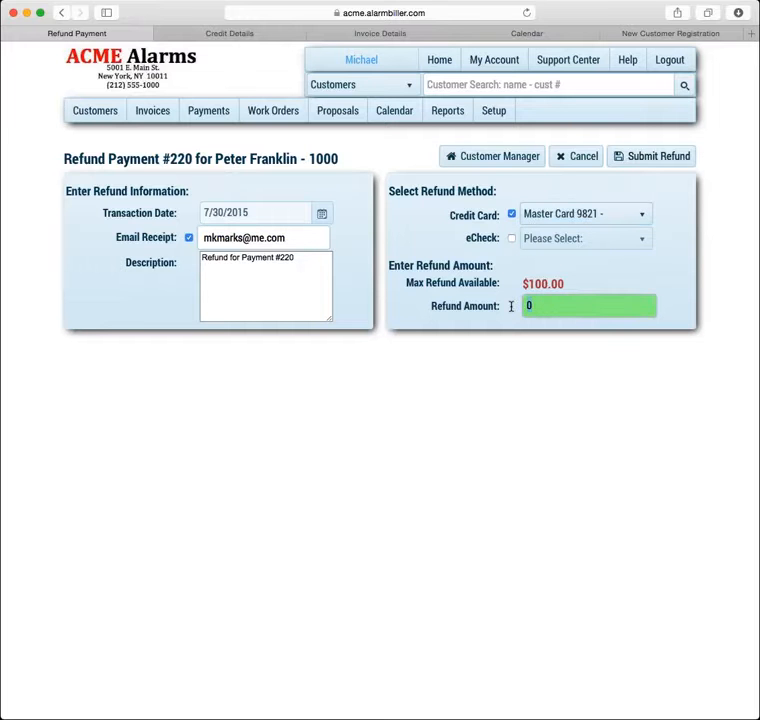
pyautogui.write('100')
pyautogui.press('Tab')
pyautogui.press('Tab')
pyautogui.click(634, 285)
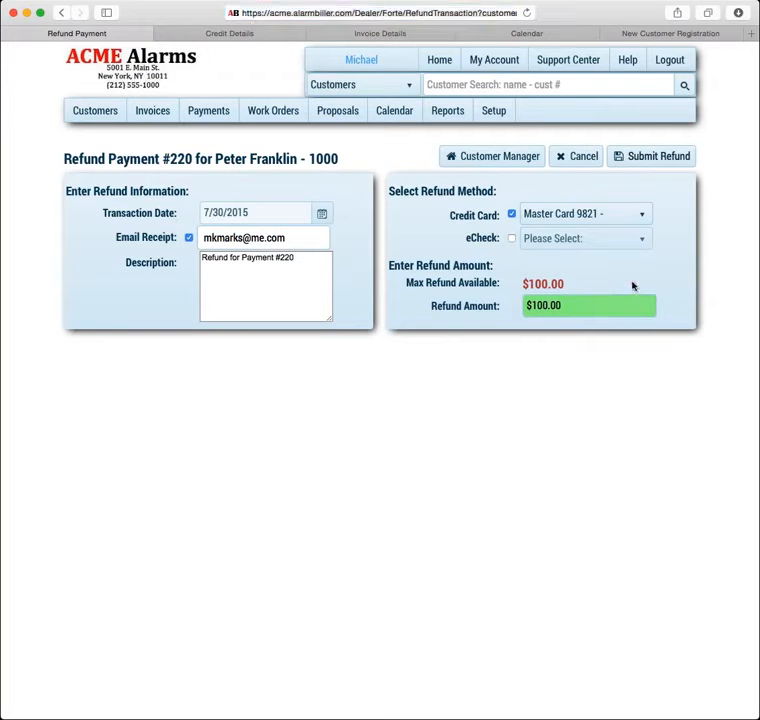
# Try a partial refund amount of $50, and an amount of $101 that exceeds the maximum refund available
pyautogui.click(580, 303)
pyautogui.write('50')
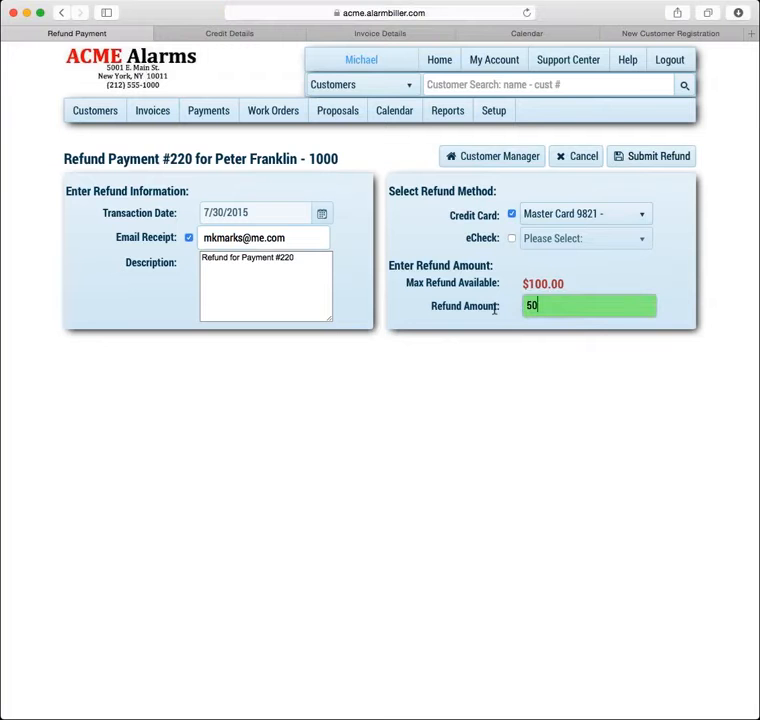
pyautogui.click(575, 290)
pyautogui.click(561, 305)
pyautogui.write('101')
pyautogui.click(615, 286)
pyautogui.click(677, 242)
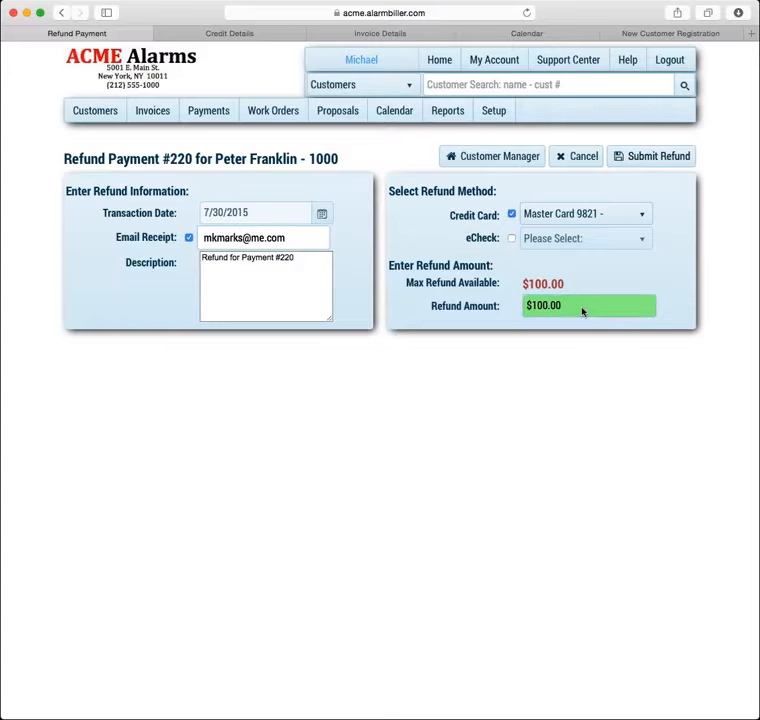
# Submit and confirm the $100.00 credit card refund, and view the deposit that contains it
pyautogui.click(651, 160)
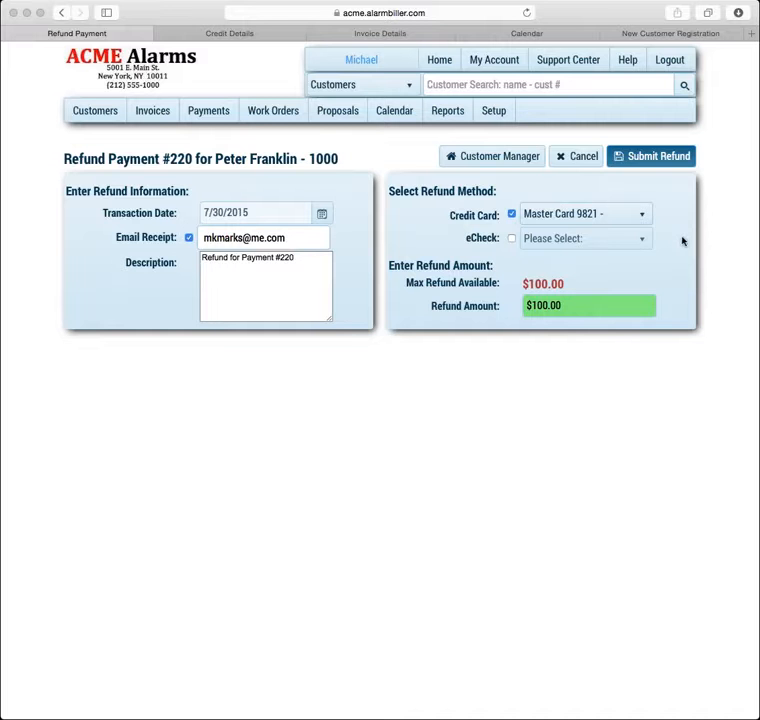
pyautogui.press('Return')
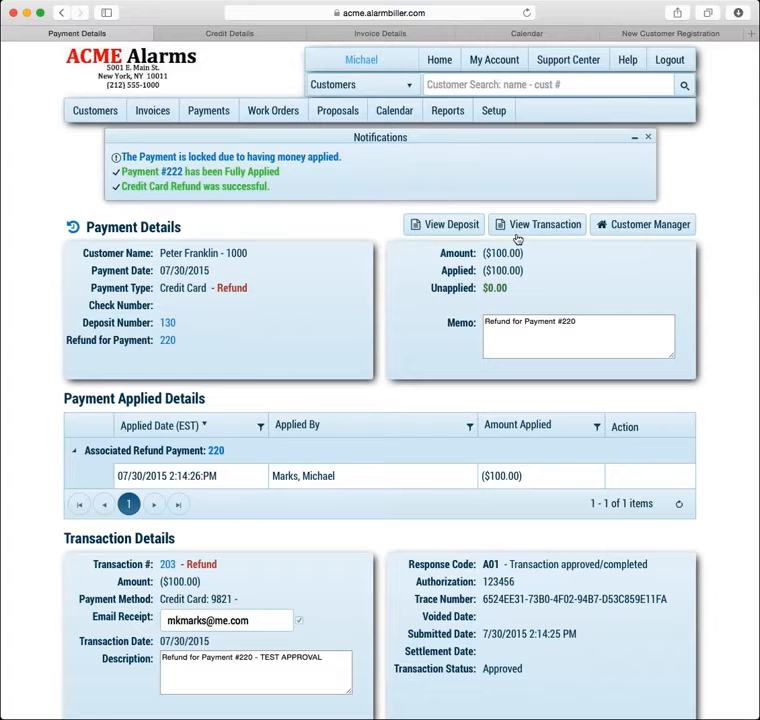
pyautogui.click(451, 226)
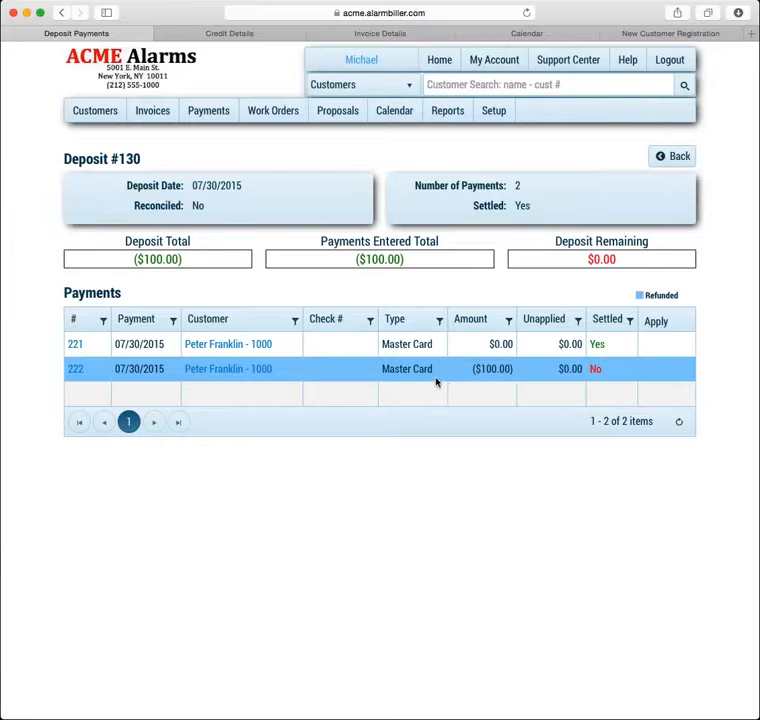
# Open the refunded payment from the deposit, review its payment and transaction details, and return to Customer Manager
pyautogui.click(75, 370)
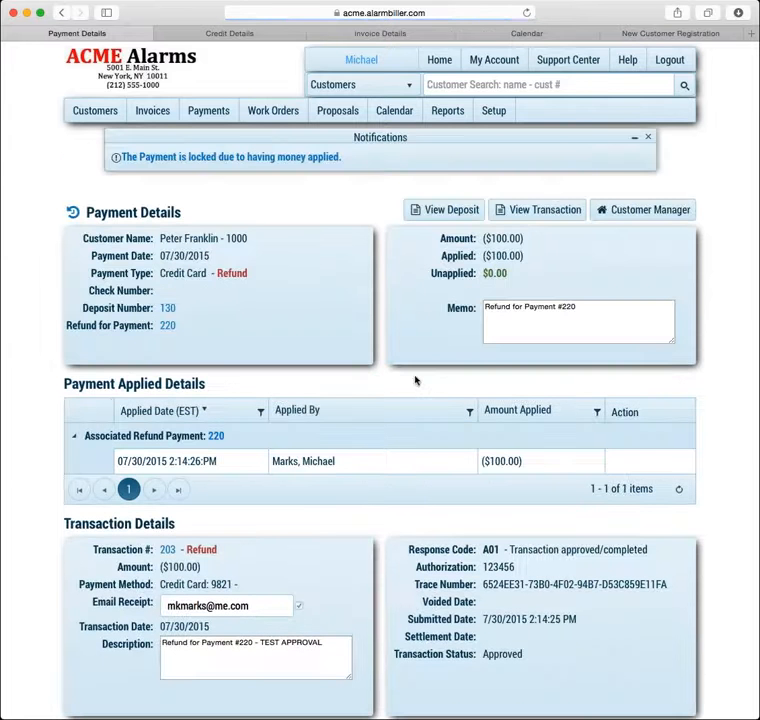
pyautogui.scroll(-1, 457, 334)
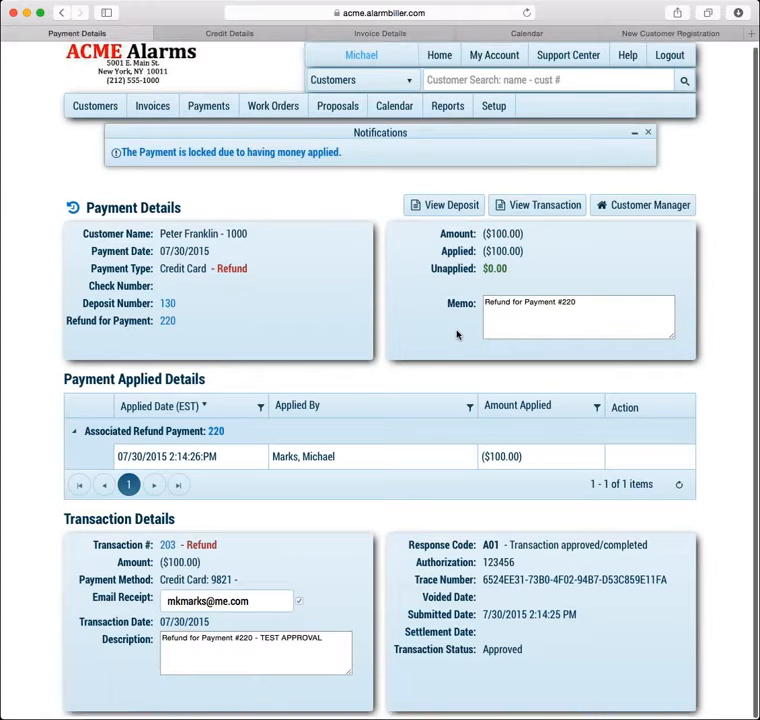
pyautogui.scroll(1, 463, 389)
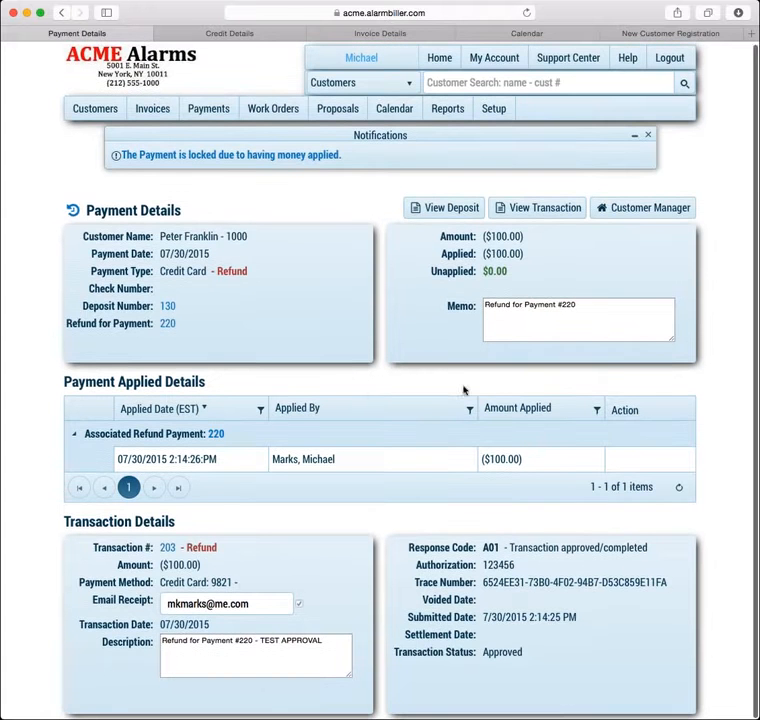
pyautogui.click(629, 209)
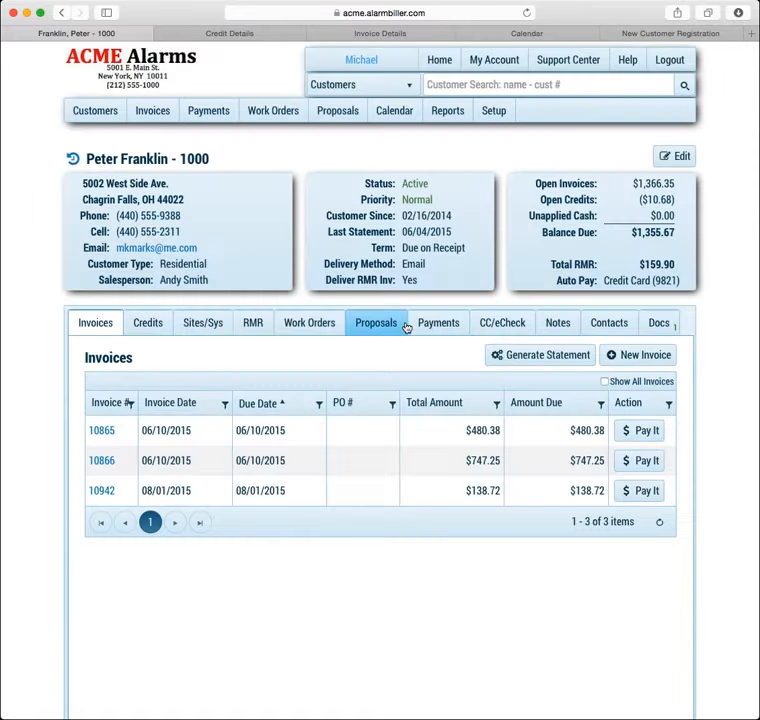
# Inspect the 07/29/2015 $100 check payment for its associated refund, and return to Customer Manager
pyautogui.click(435, 326)
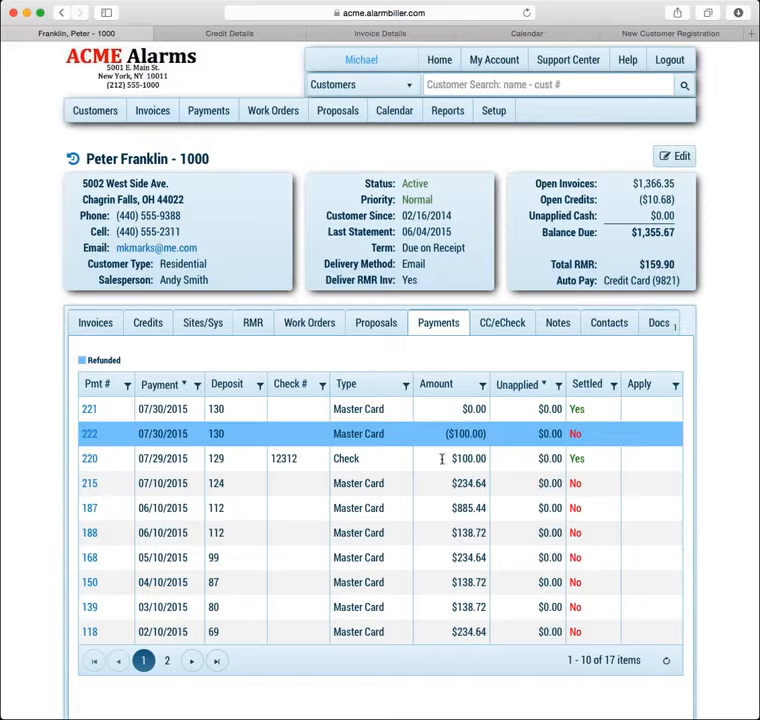
pyautogui.click(90, 459)
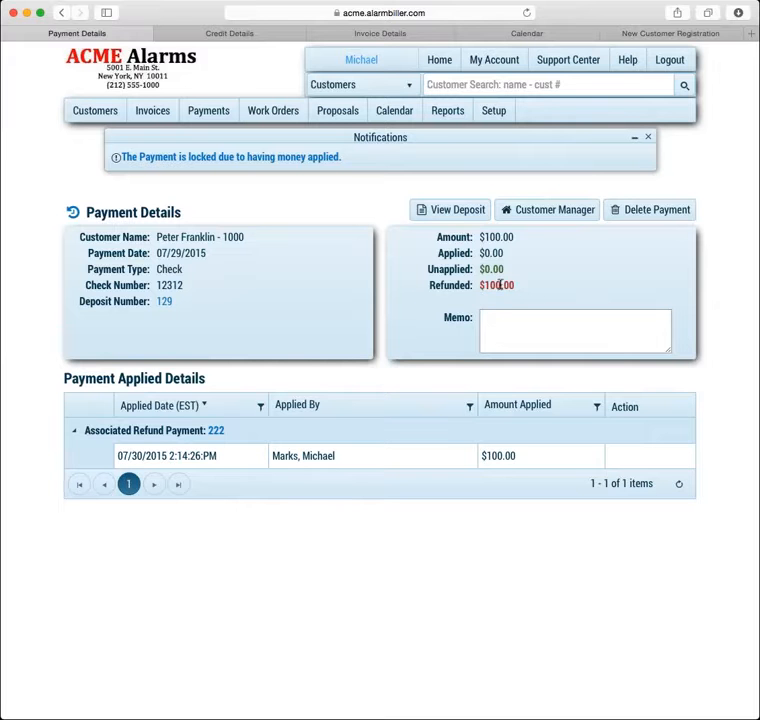
pyautogui.click(543, 211)
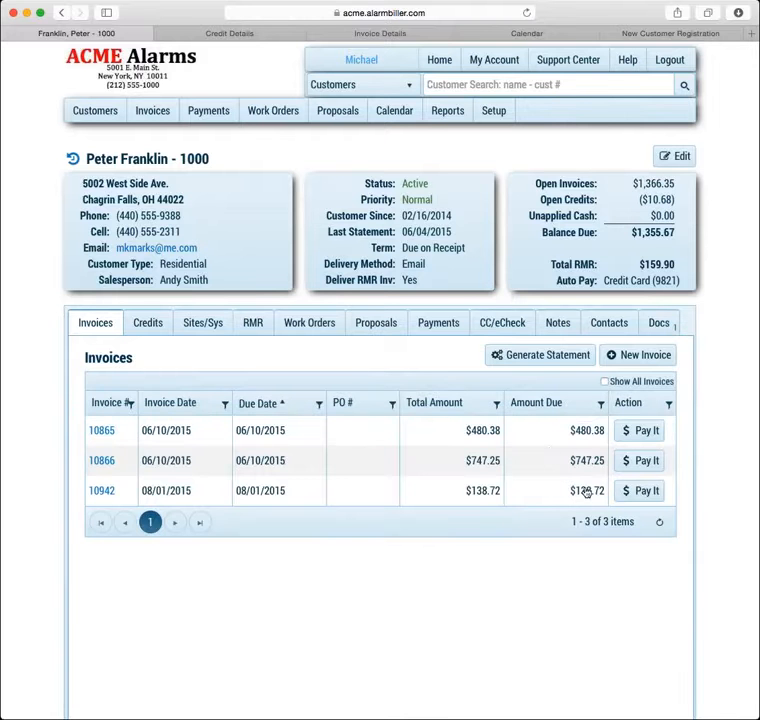
# List all of the customer's invoices, open the $138.72 invoice dated 06/01/2015, and examine the payments applied to it
pyautogui.click(605, 382)
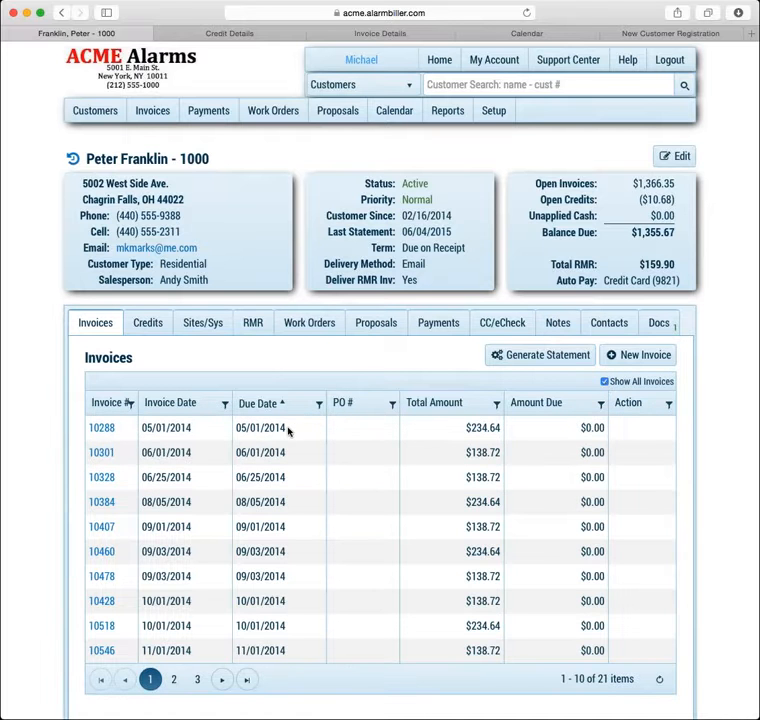
pyautogui.click(247, 680)
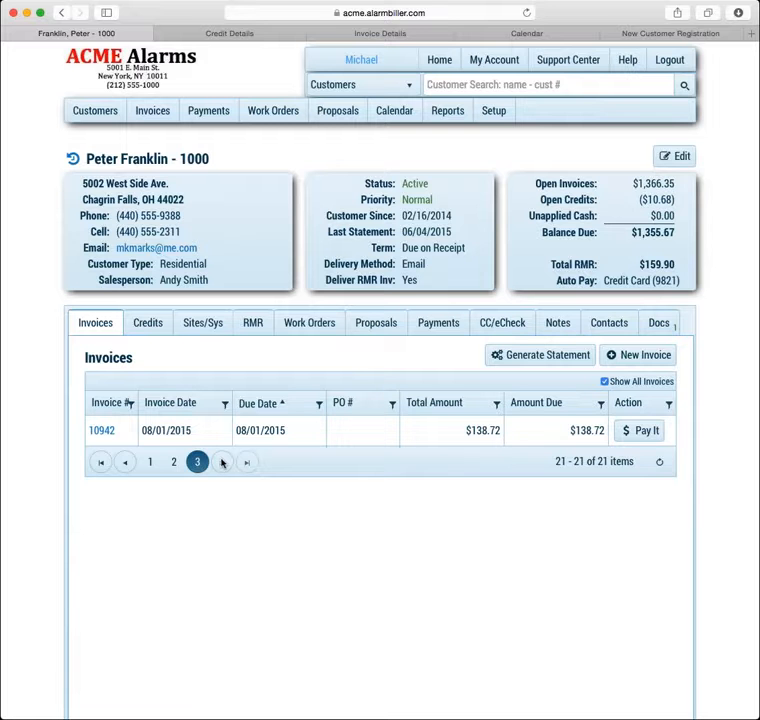
pyautogui.click(172, 461)
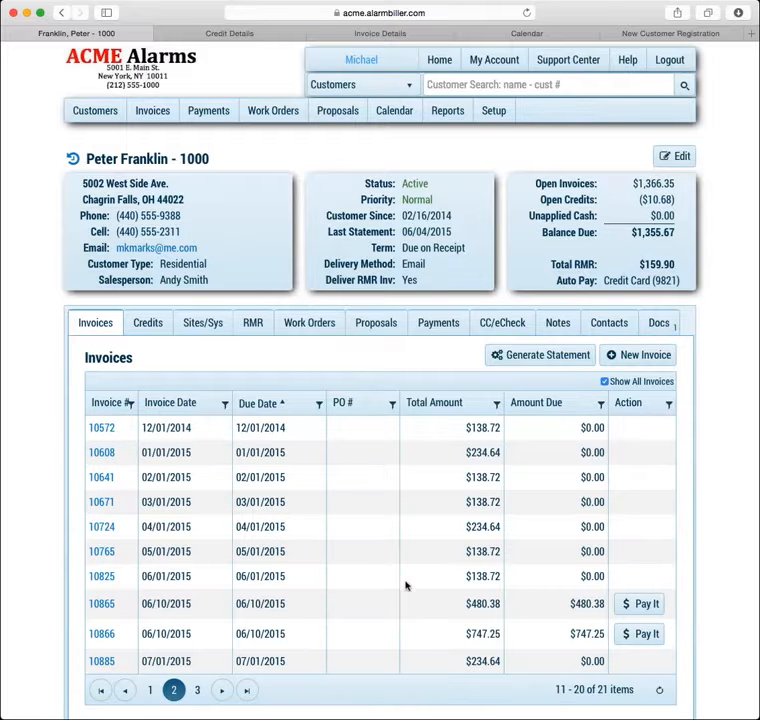
pyautogui.press('super+r')
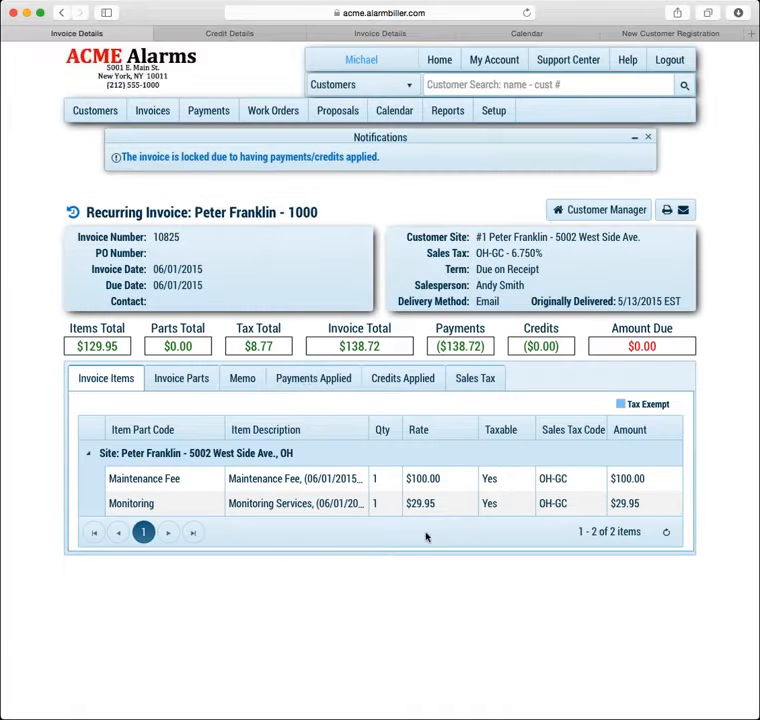
pyautogui.click(328, 381)
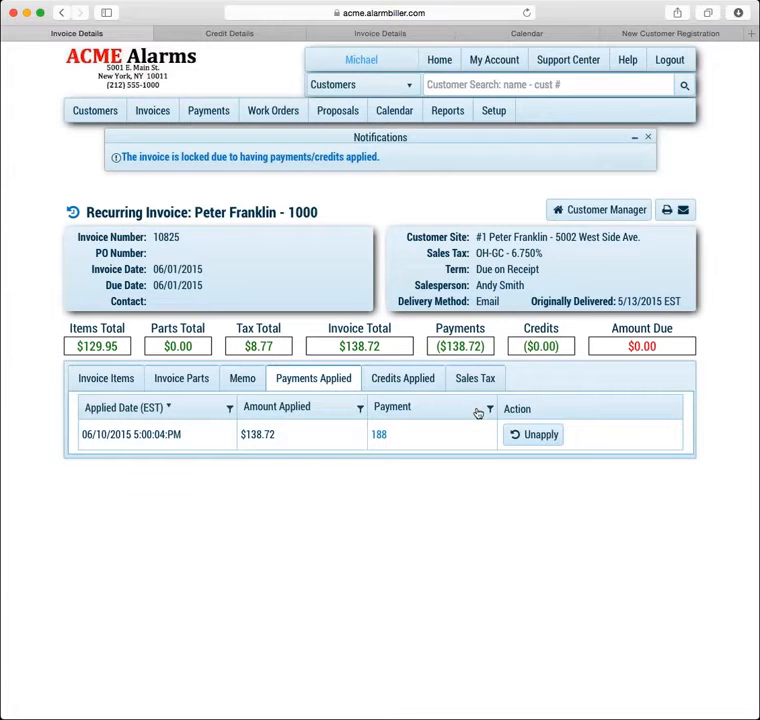
pyautogui.click(528, 438)
# Return to Customer Manager and check the customer's tracking history
pyautogui.click(578, 210)
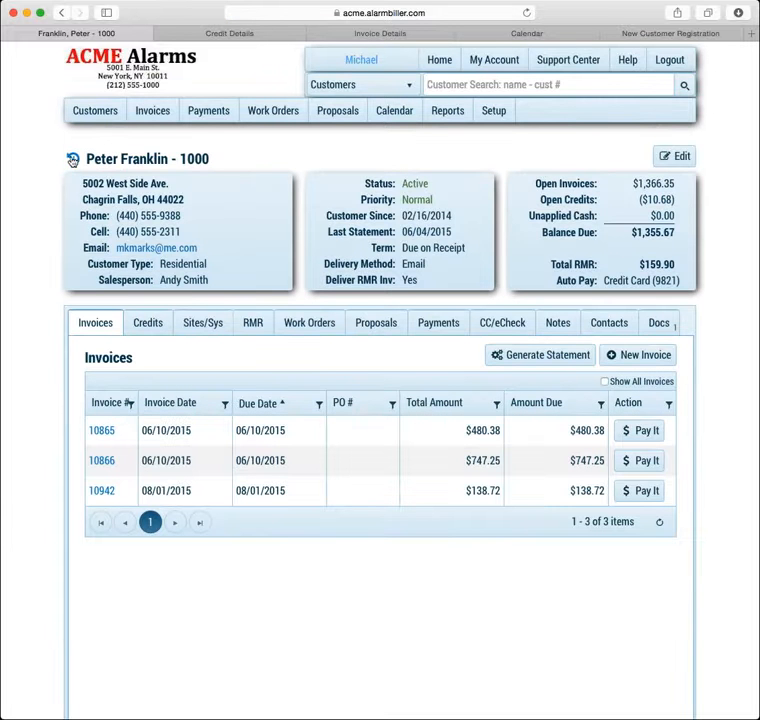
pyautogui.click(75, 159)
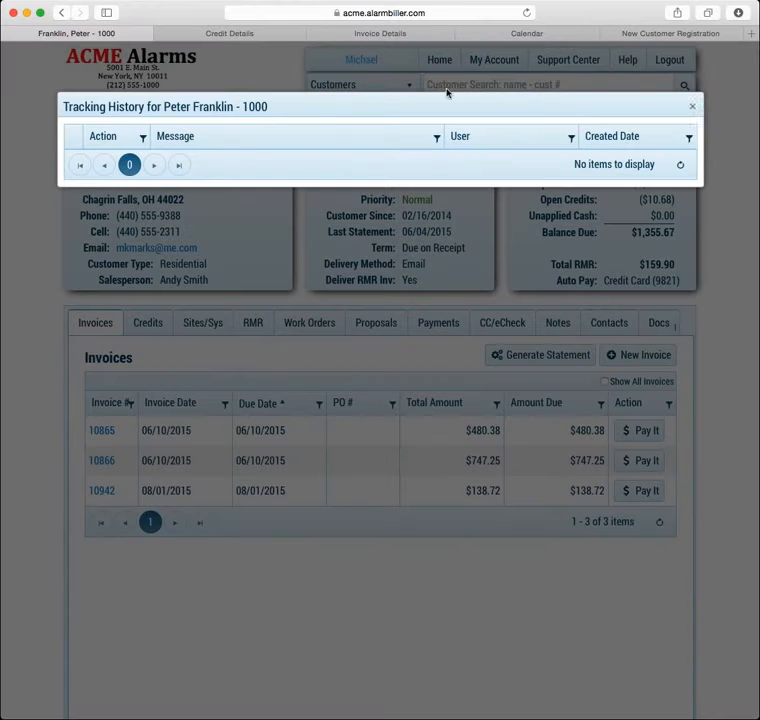
pyautogui.click(692, 109)
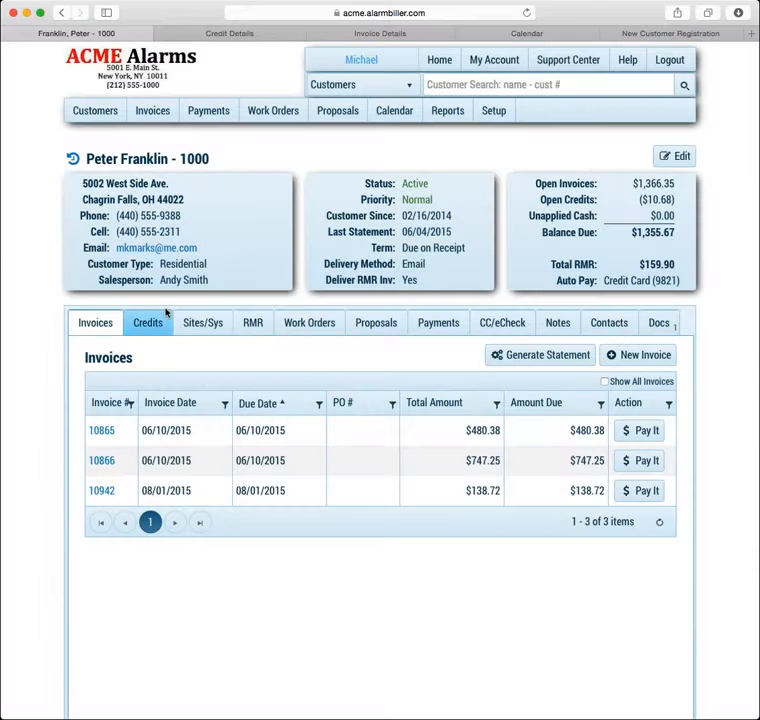
# Add a suite number as the second line of the customer's billing address and save the customer
pyautogui.click(680, 155)
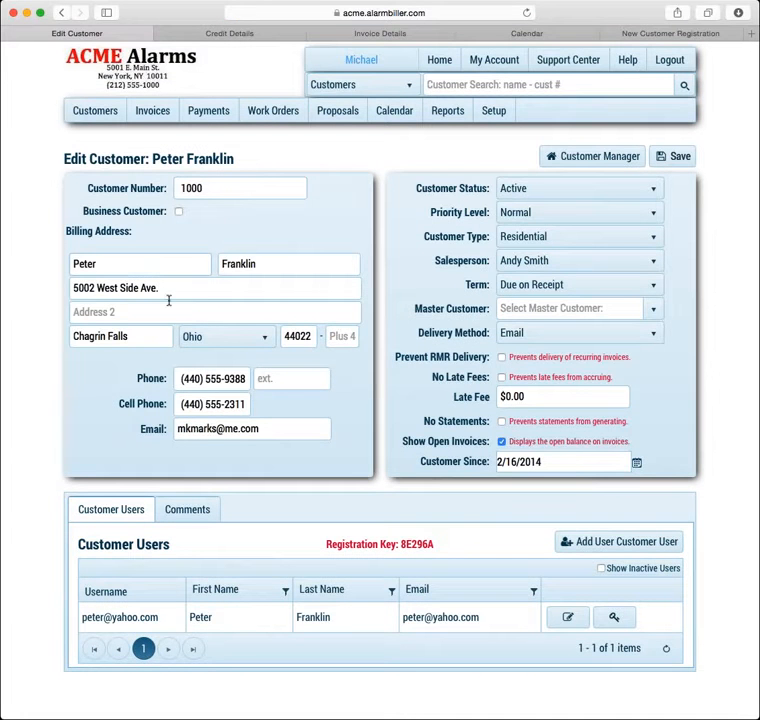
pyautogui.click(140, 312)
pyautogui.write('Suite 1234')
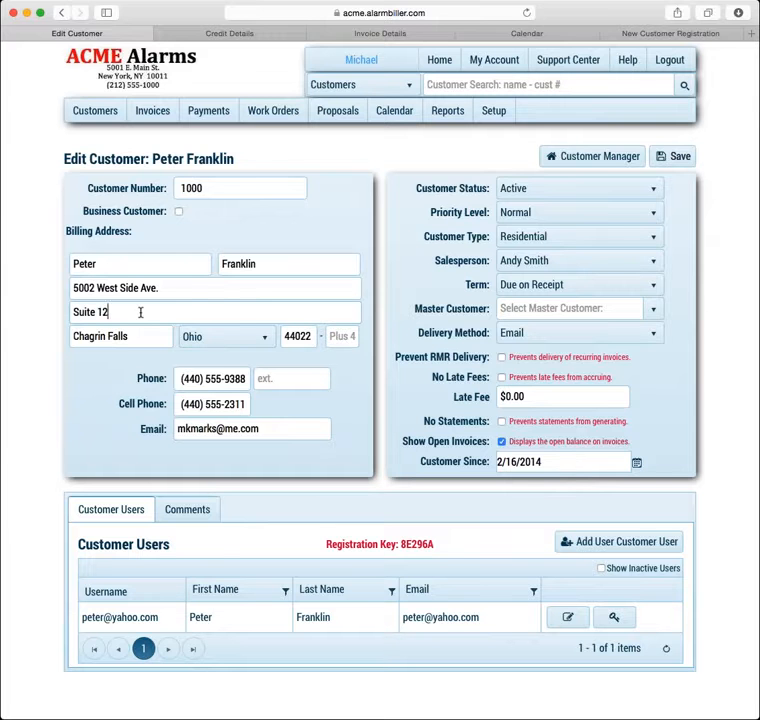
pyautogui.click(661, 156)
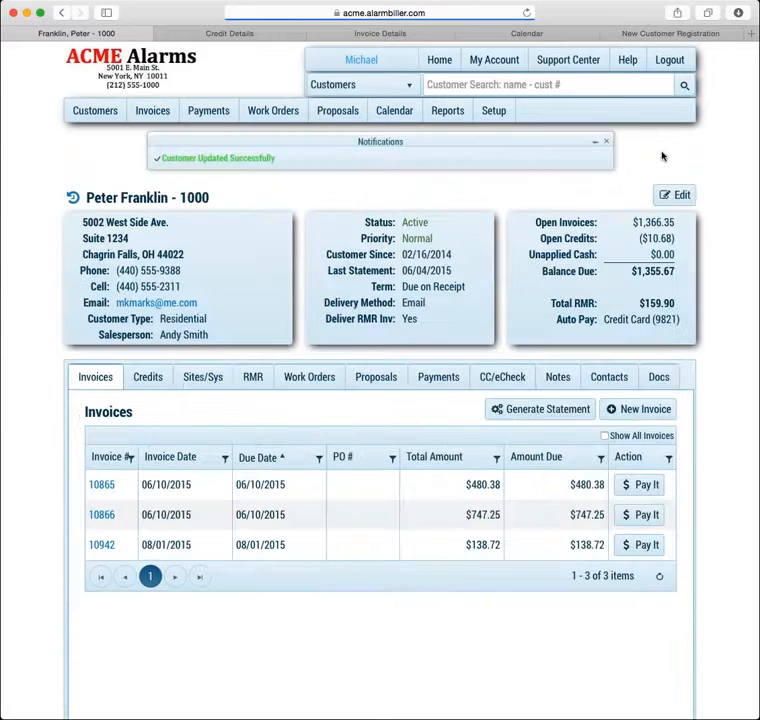
# Examine the customer's tracking history, including the changed values recorded for the latest update
pyautogui.click(72, 190)
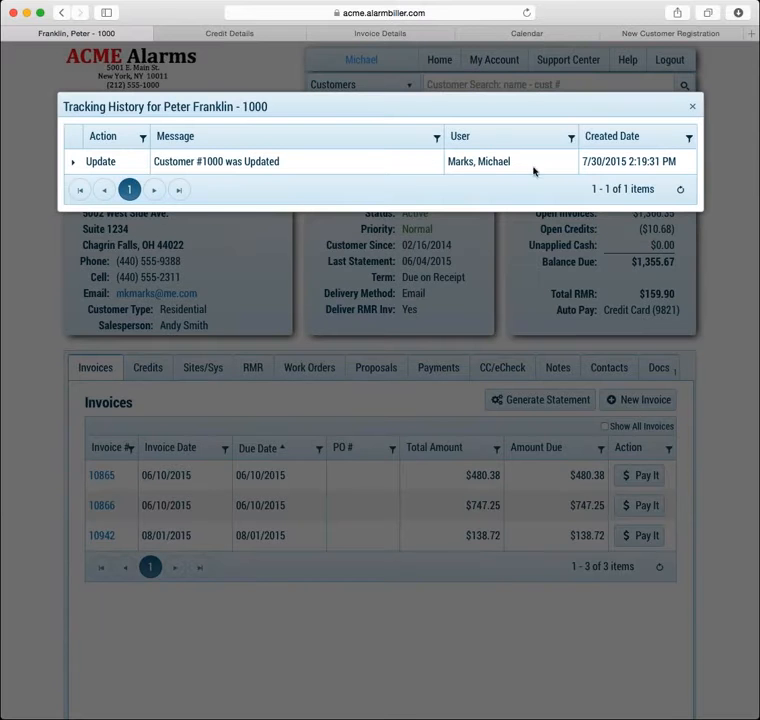
pyautogui.click(73, 163)
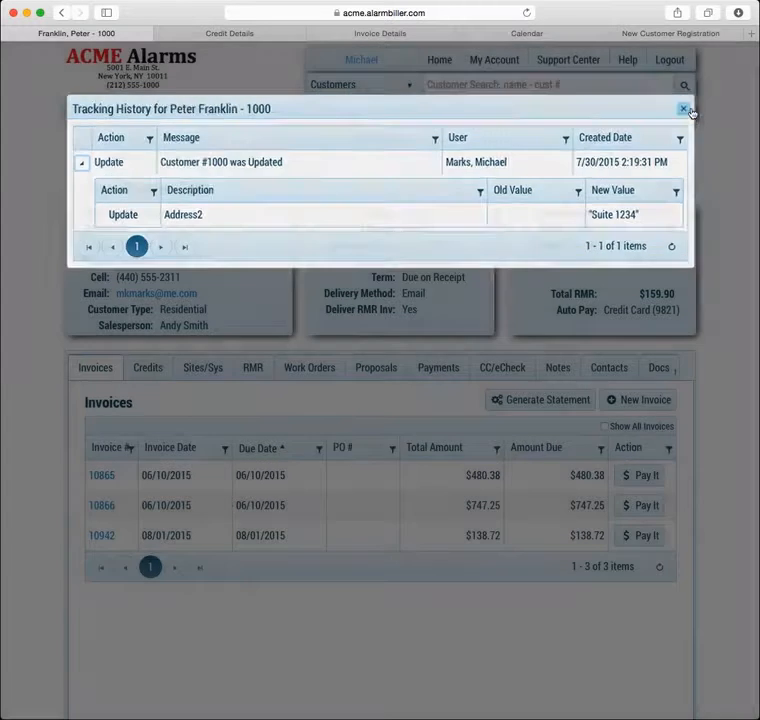
pyautogui.click(692, 109)
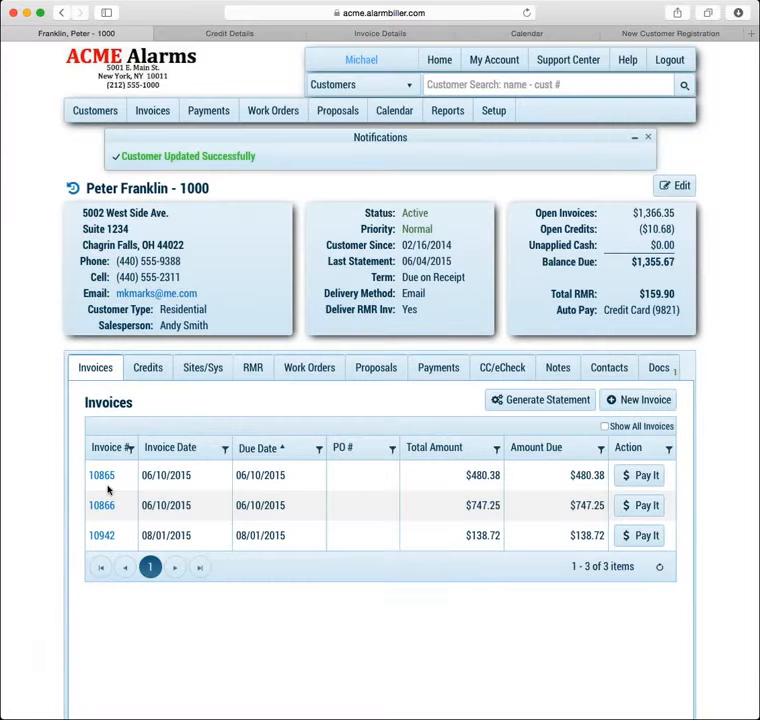
# Open the customer's 08/01/2015 invoice and review its tracking history
pyautogui.click(106, 536)
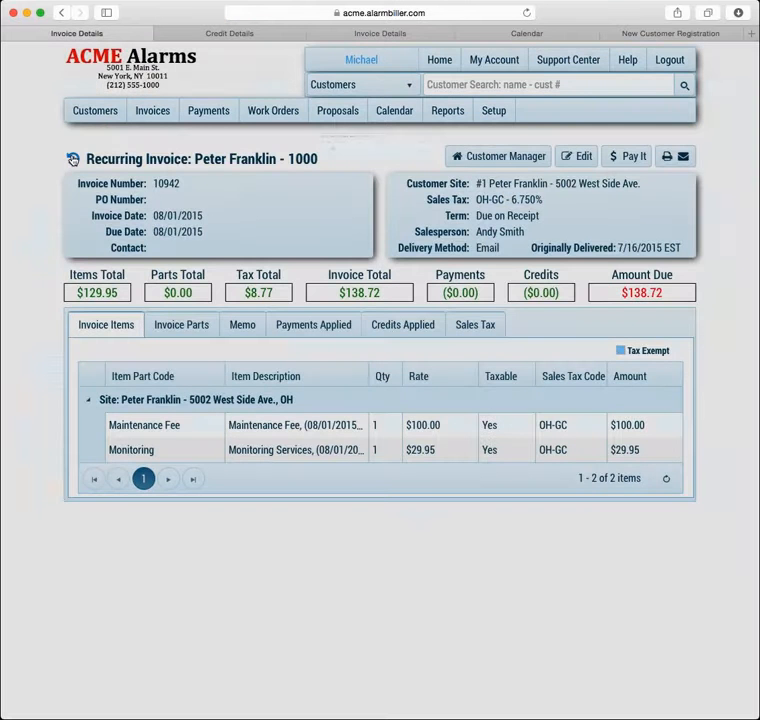
pyautogui.click(72, 158)
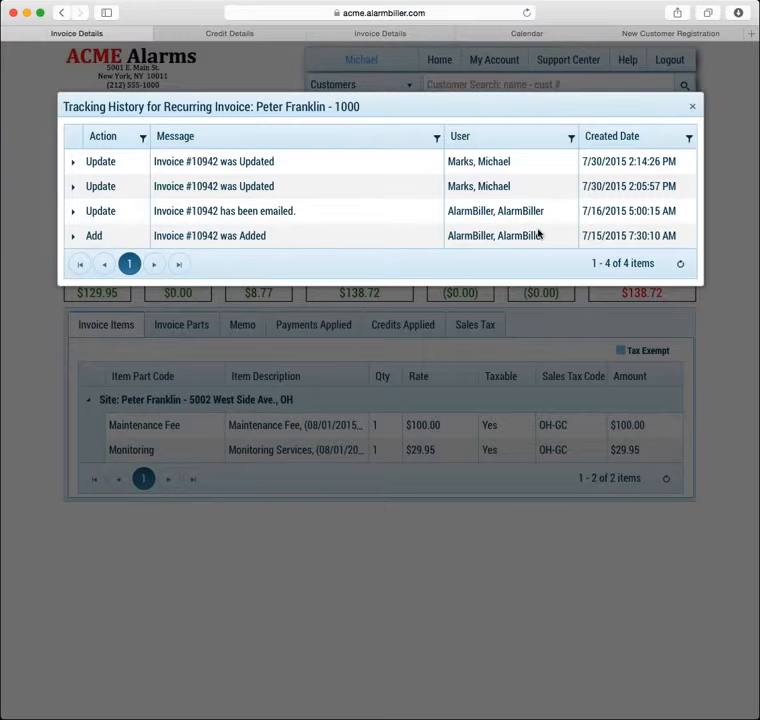
pyautogui.click(691, 108)
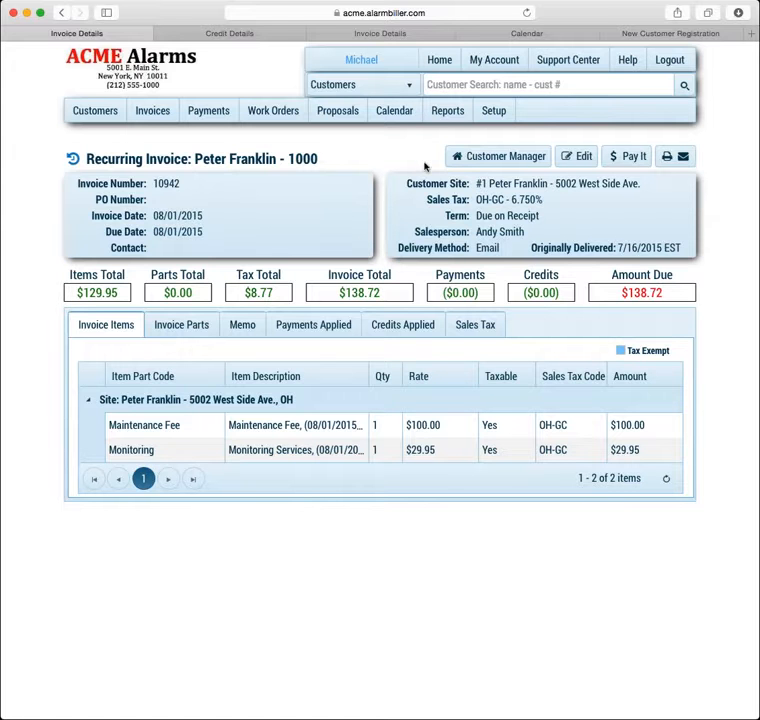
# Open the Automation setup and examine the RMR Generation run day and next-invoice month options
pyautogui.click(497, 113)
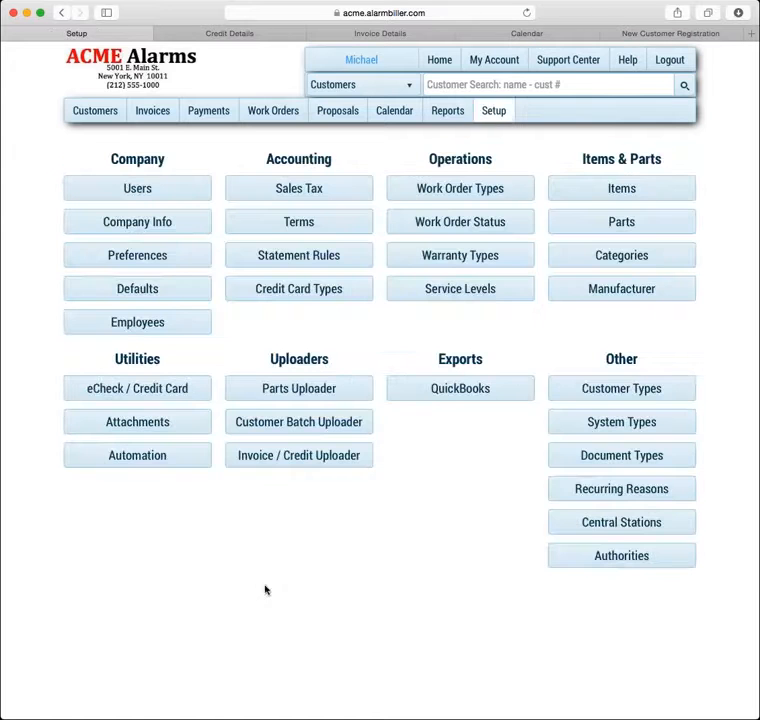
pyautogui.click(183, 457)
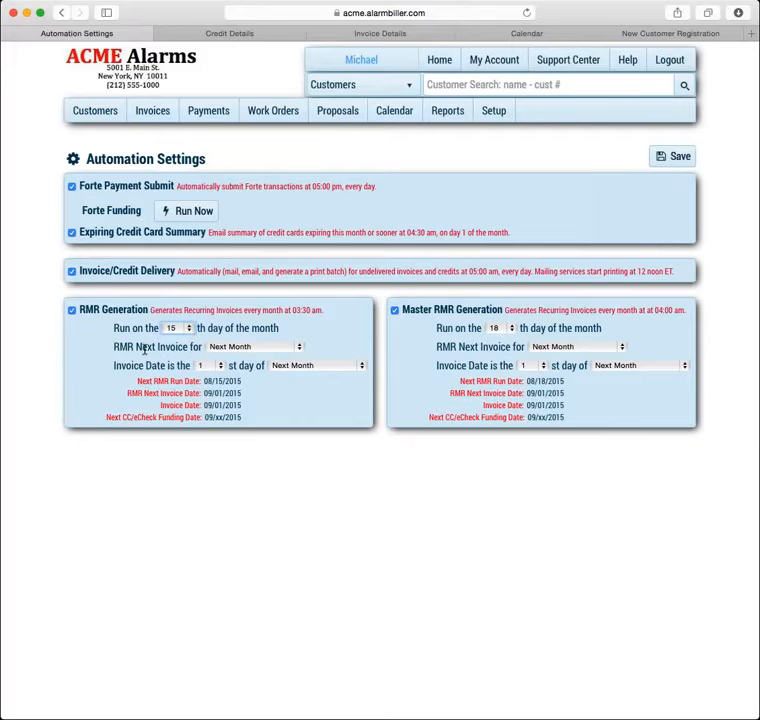
pyautogui.click(300, 348)
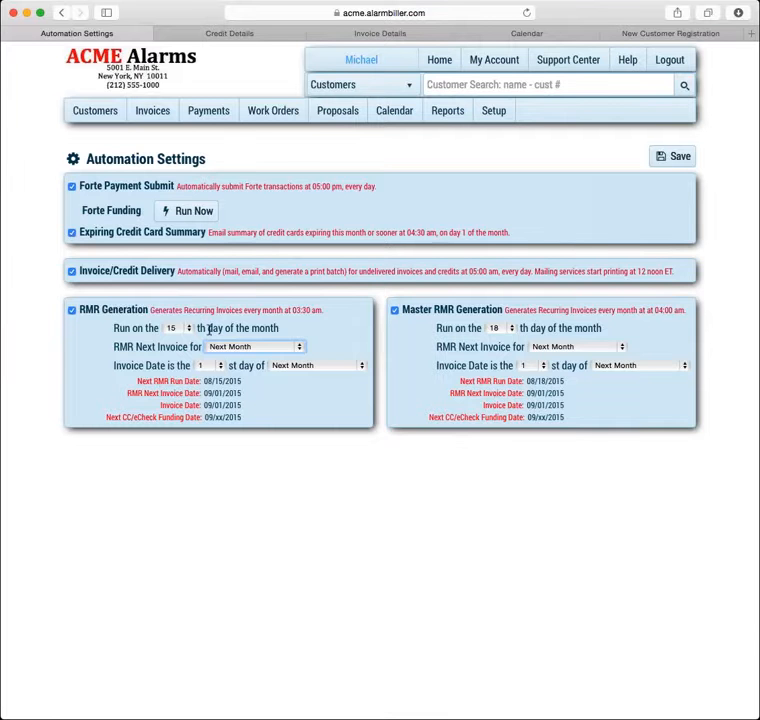
pyautogui.click(178, 328)
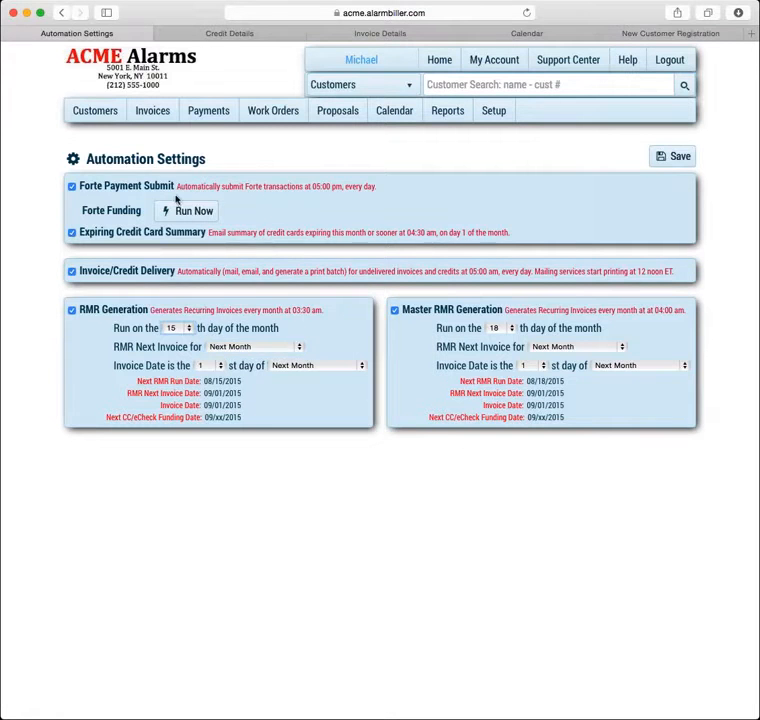
# Set RMR Generation to run on day 1 of the month with the RMR next invoice for Current Month
pyautogui.click(177, 182)
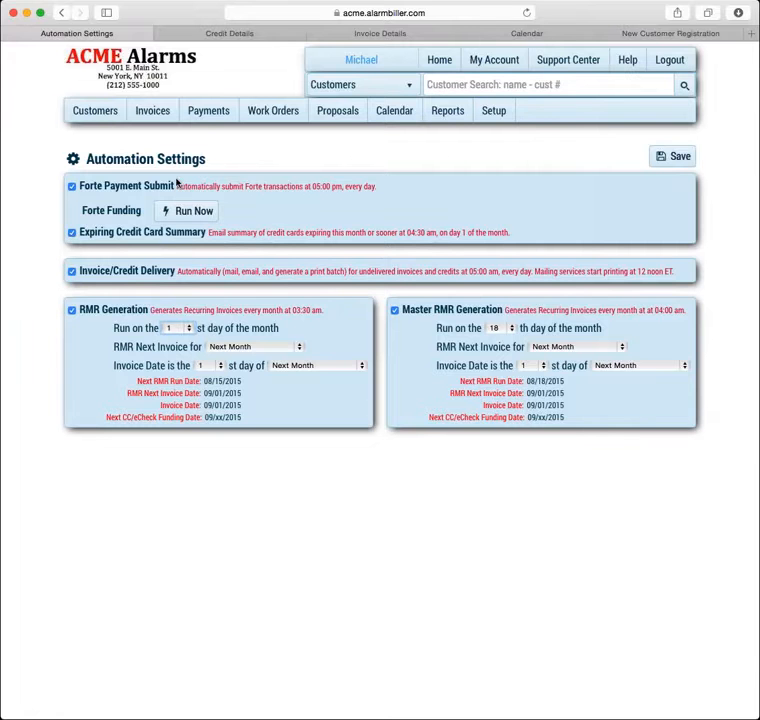
pyautogui.click(297, 348)
pyautogui.click(282, 341)
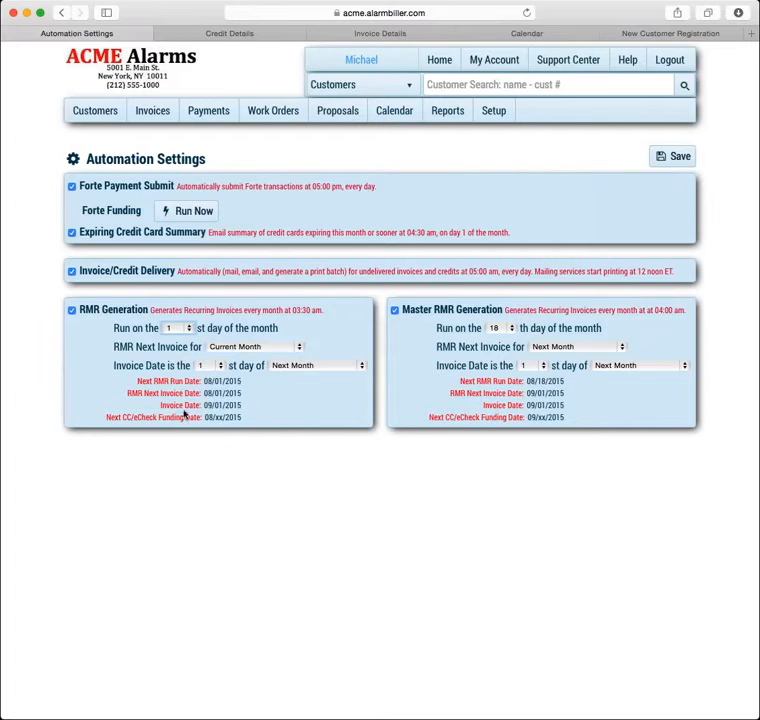
# Set the RMR Generation run day to 15 and the RMR next invoice to Next Month
pyautogui.write('15')
pyautogui.press('Tab')
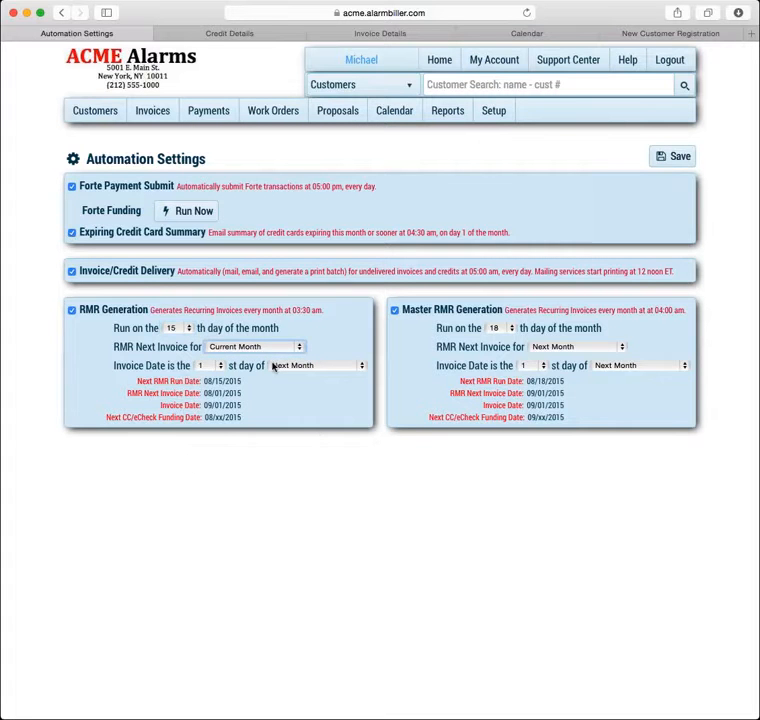
pyautogui.press('n')
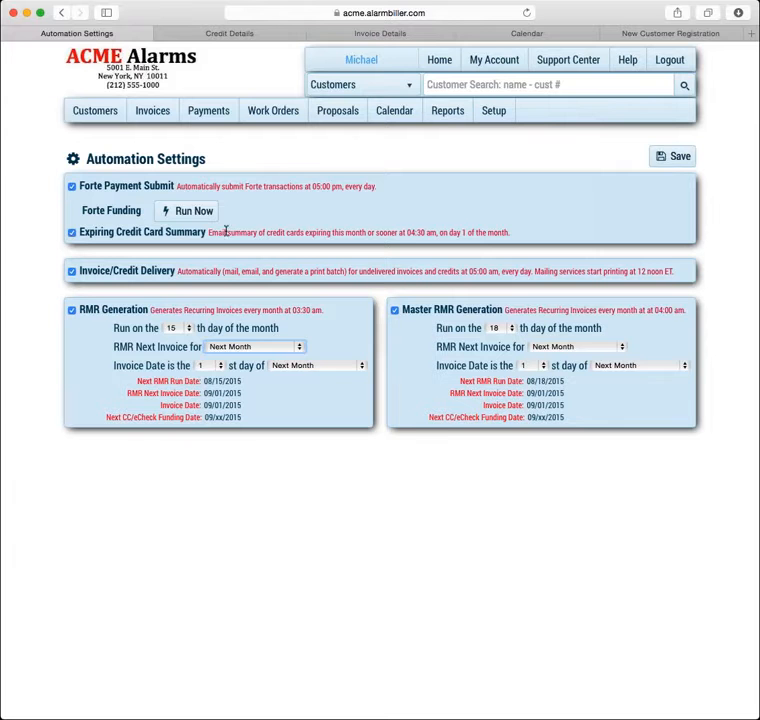
# Search the customers by first name for the previously reviewed customer and open that record
pyautogui.click(102, 115)
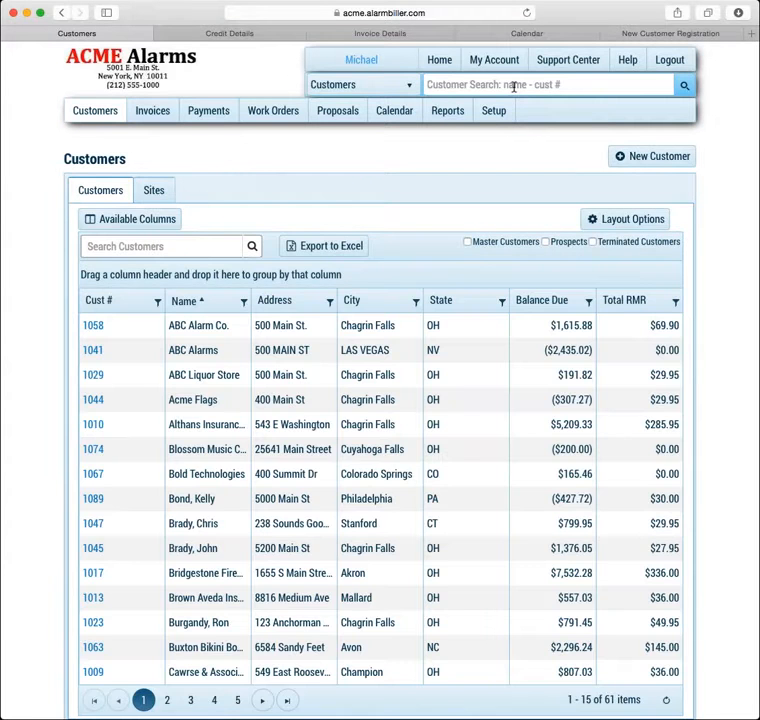
pyautogui.click(513, 86)
pyautogui.write('peter')
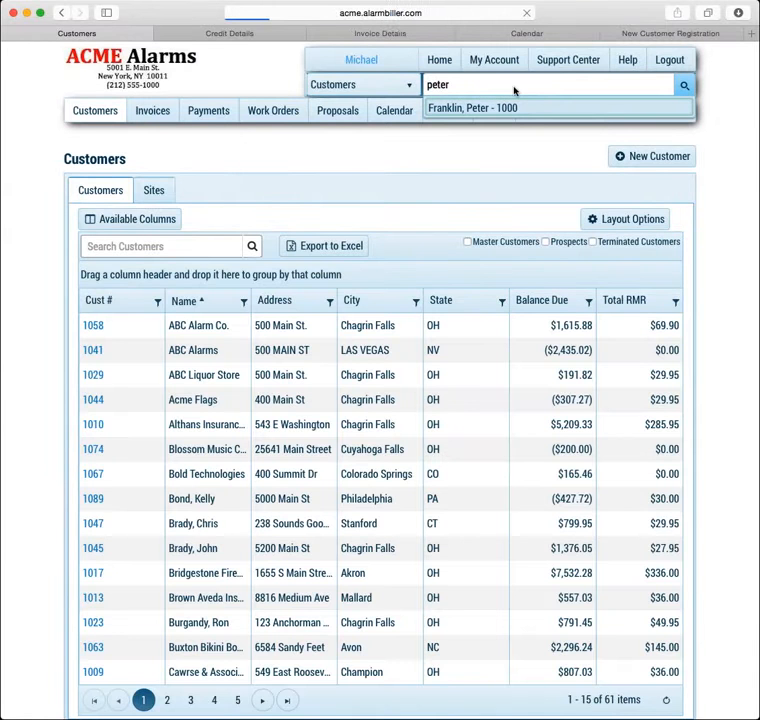
pyautogui.press('Return')
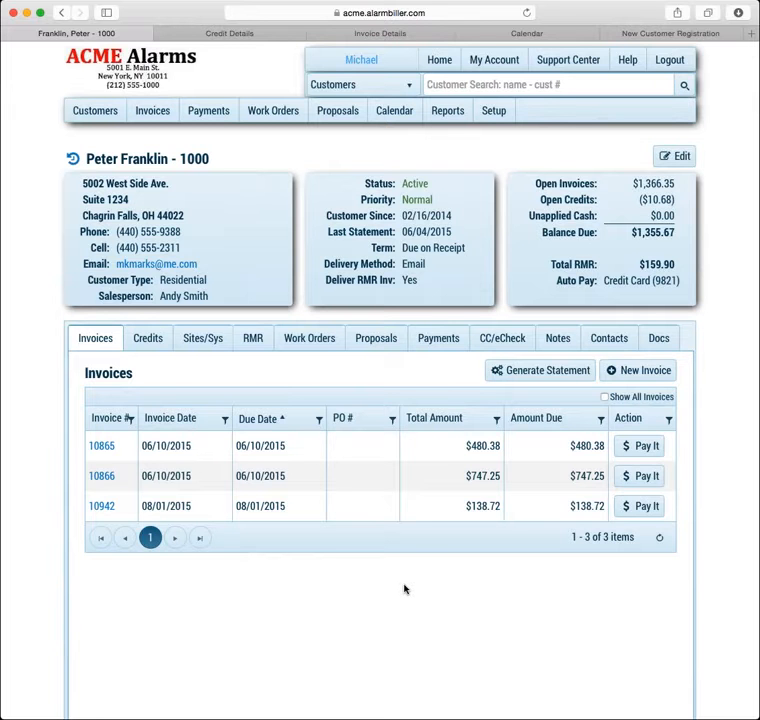
# Examine the customer's 08/01/2015 recurring invoice and its edit form for available actions, and return to the customer record
pyautogui.click(105, 506)
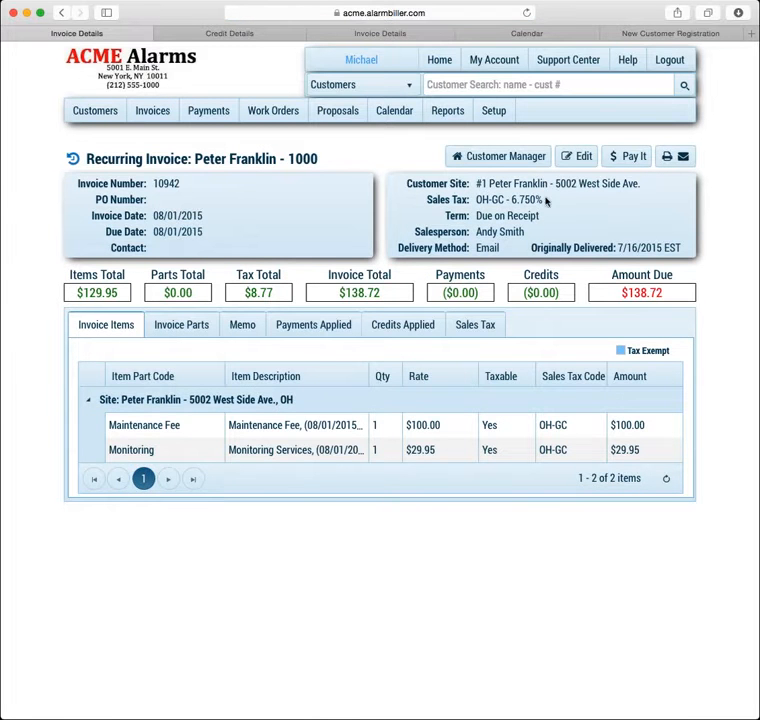
pyautogui.click(577, 156)
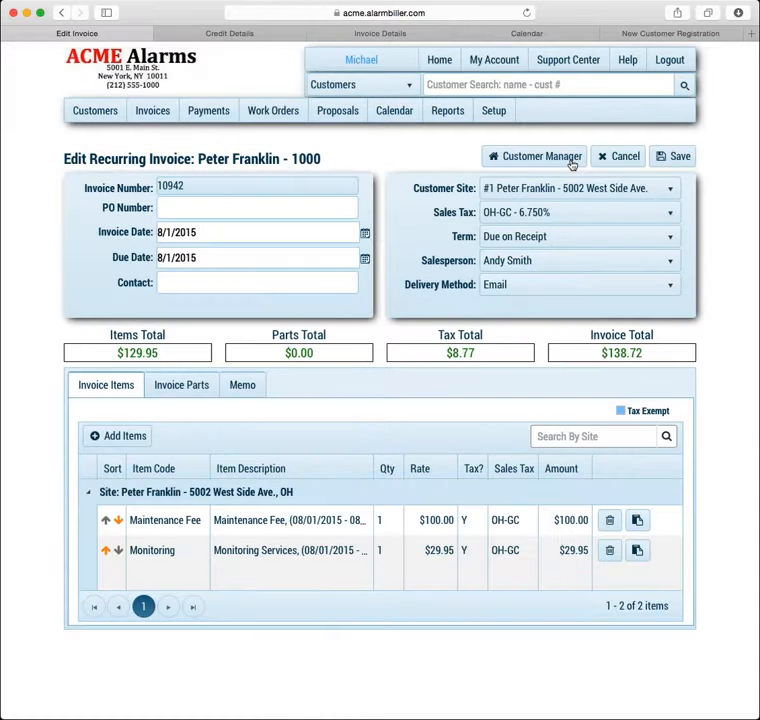
pyautogui.click(572, 162)
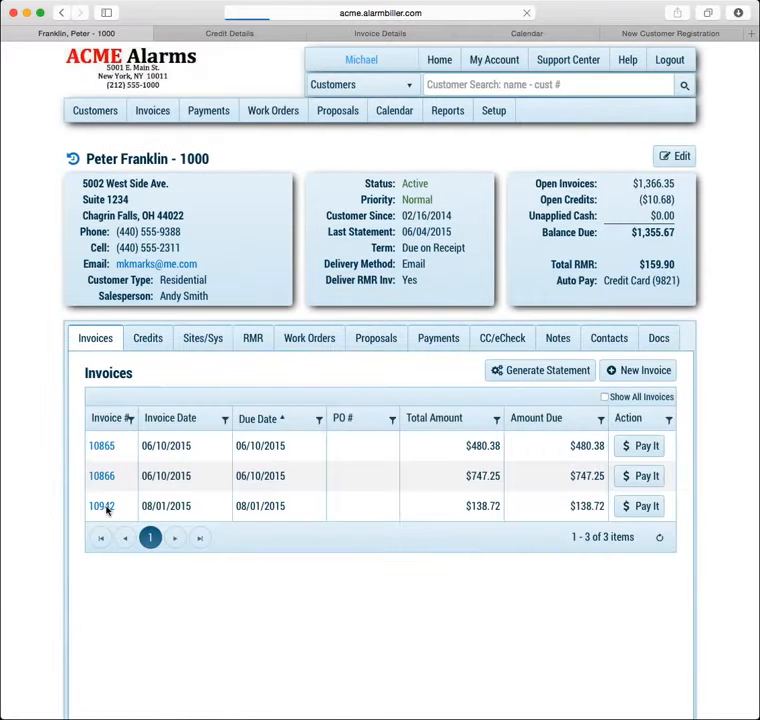
pyautogui.click(103, 505)
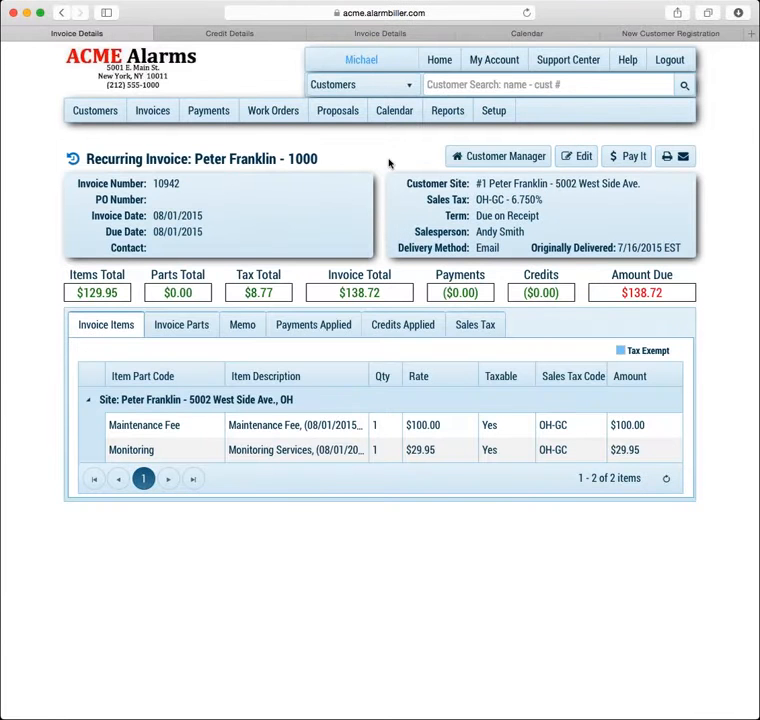
pyautogui.click(457, 155)
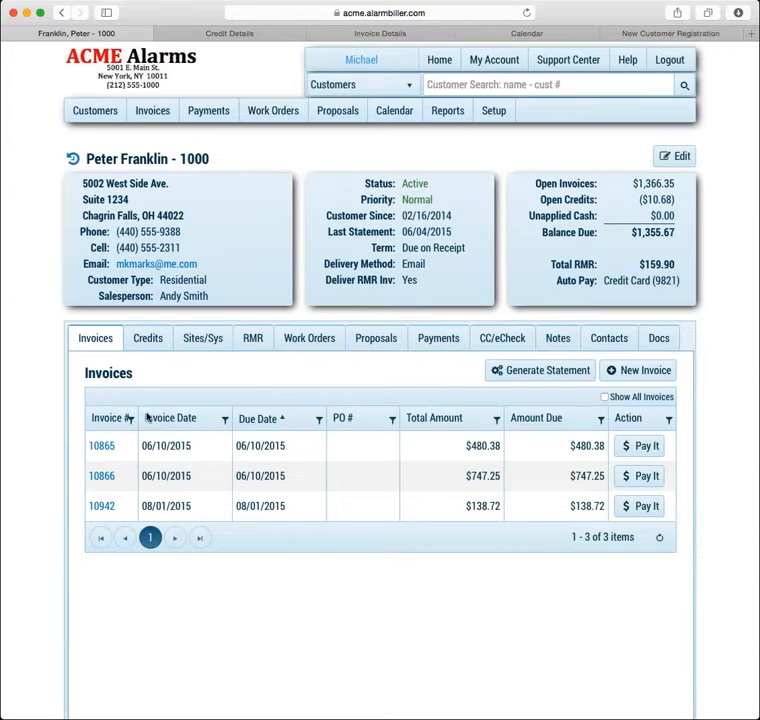
# Create and save a manual invoice for the customer with the Inspection Services item and the OH-CC - 7.250% sales tax
pyautogui.click(610, 370)
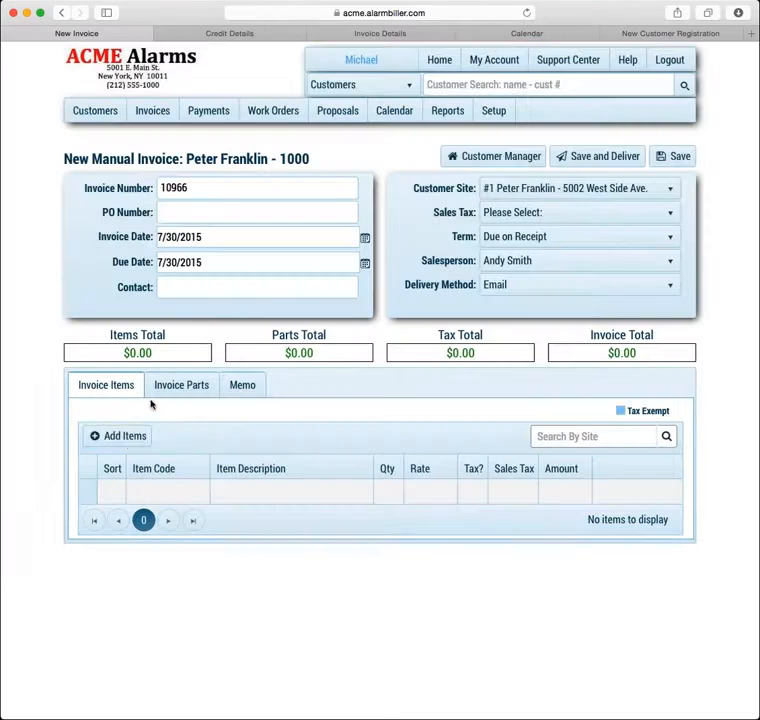
pyautogui.click(129, 442)
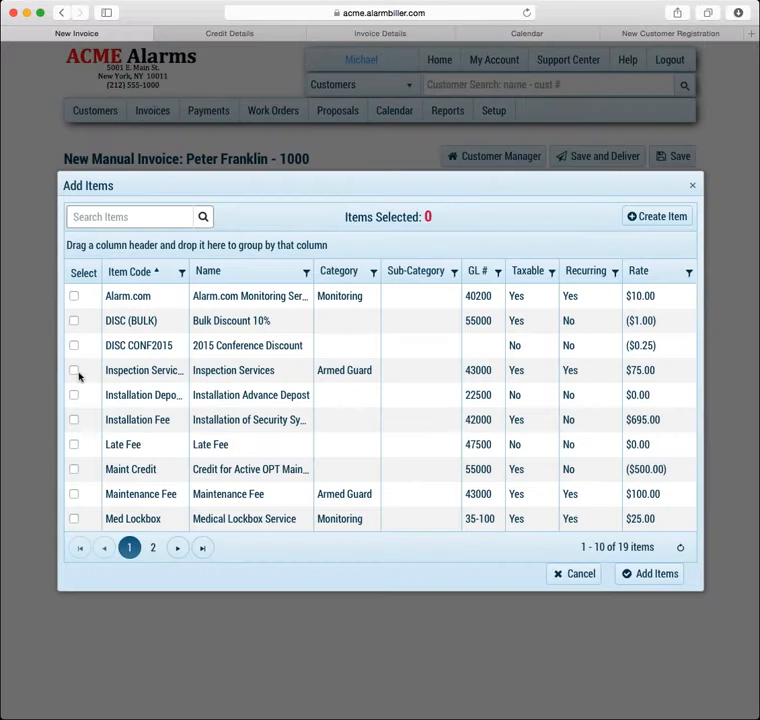
pyautogui.click(74, 370)
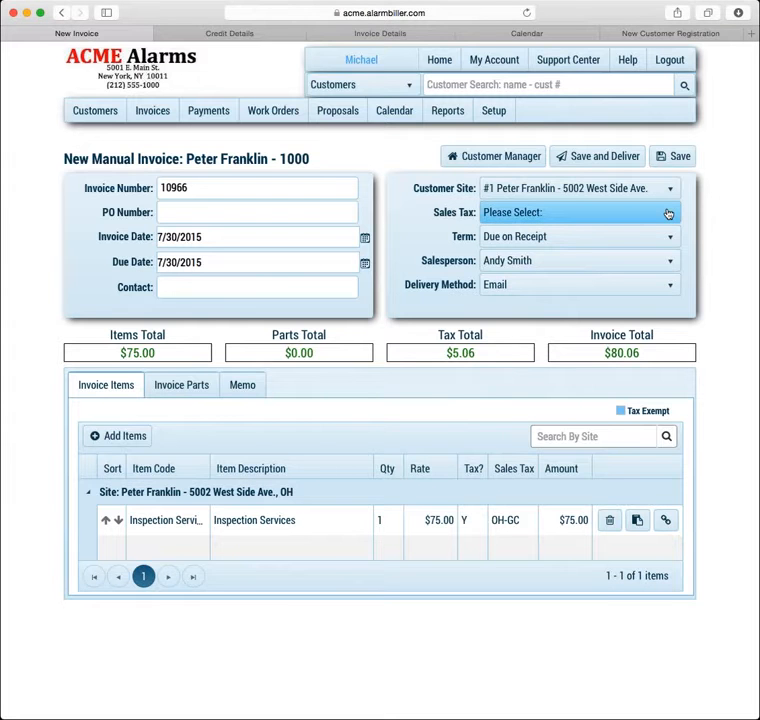
pyautogui.click(668, 213)
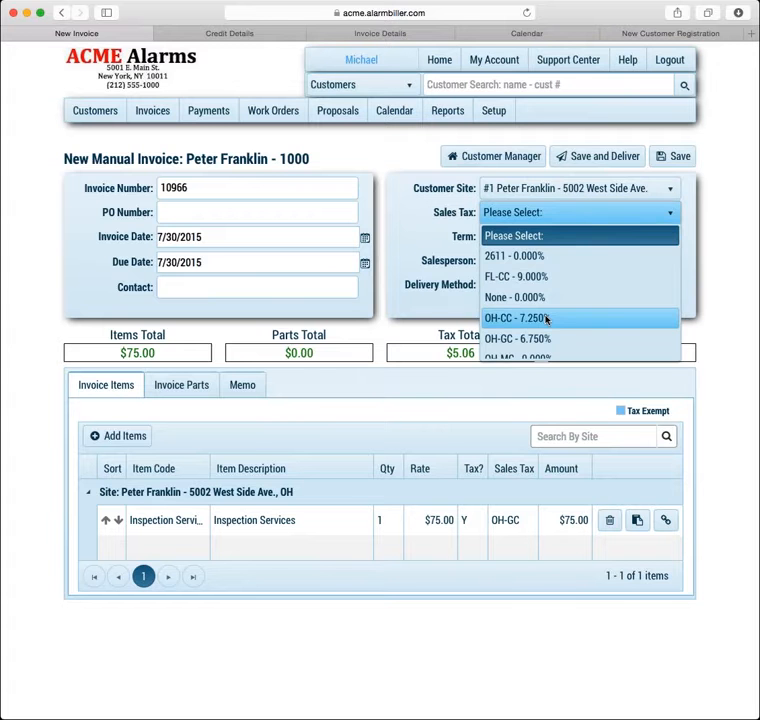
pyautogui.click(546, 318)
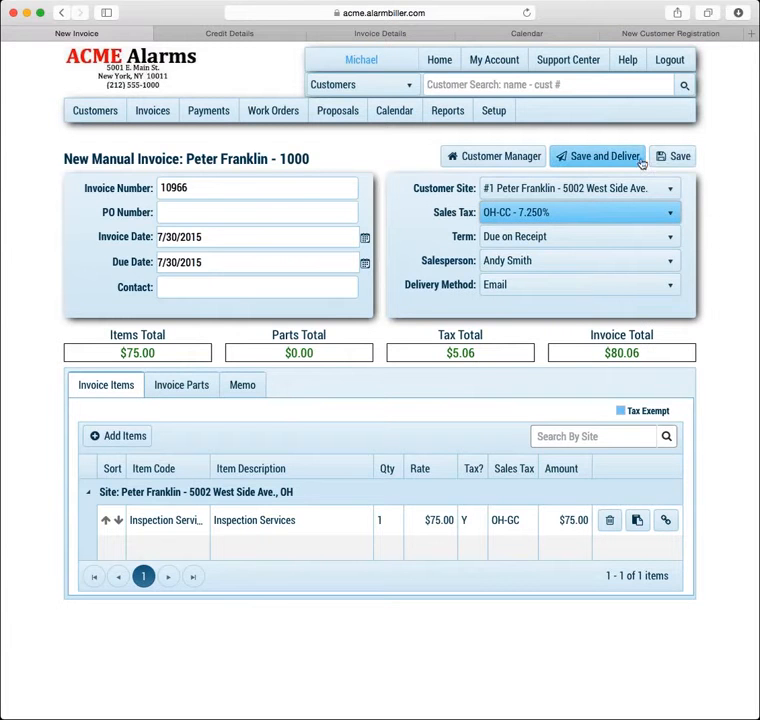
pyautogui.click(676, 159)
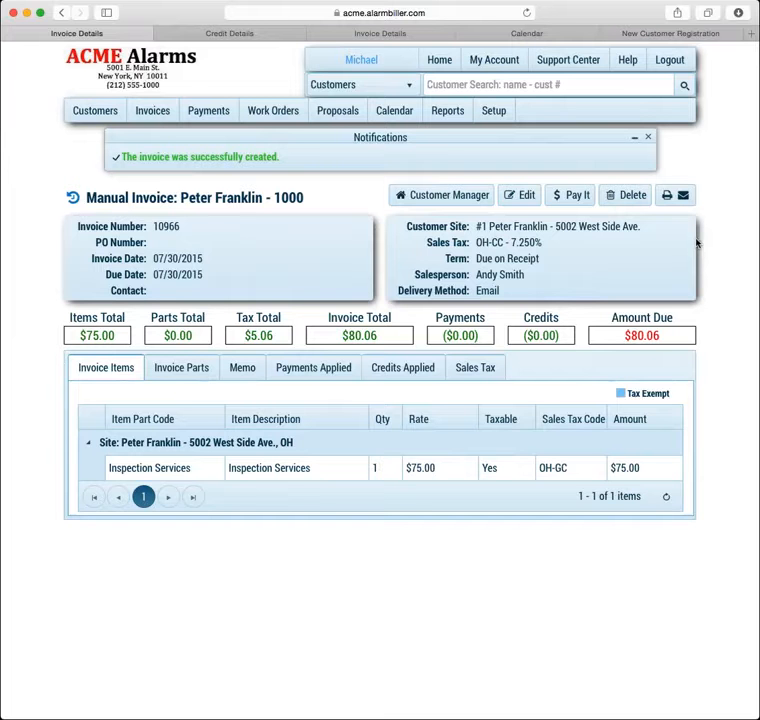
# Delete the manual Inspection Services invoice
pyautogui.click(622, 196)
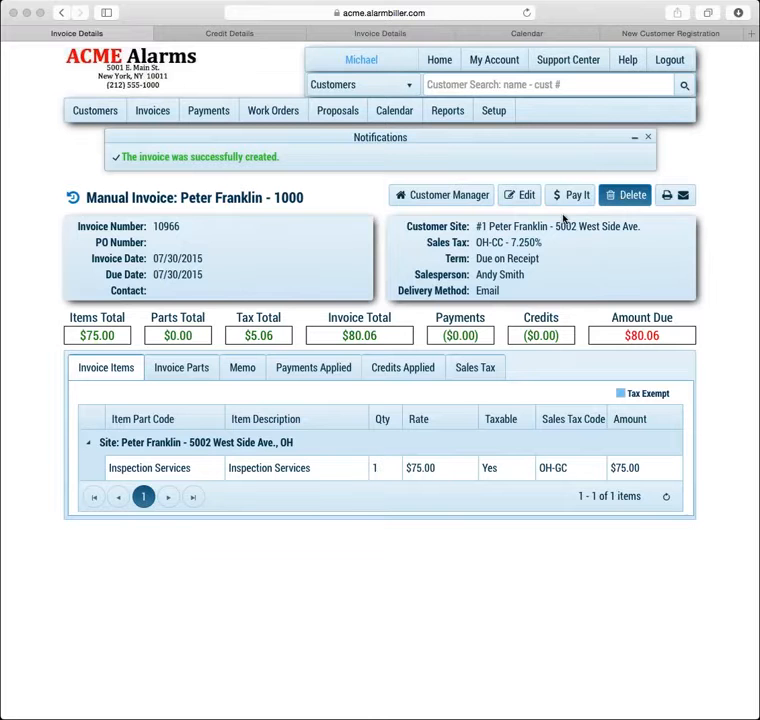
pyautogui.click(677, 240)
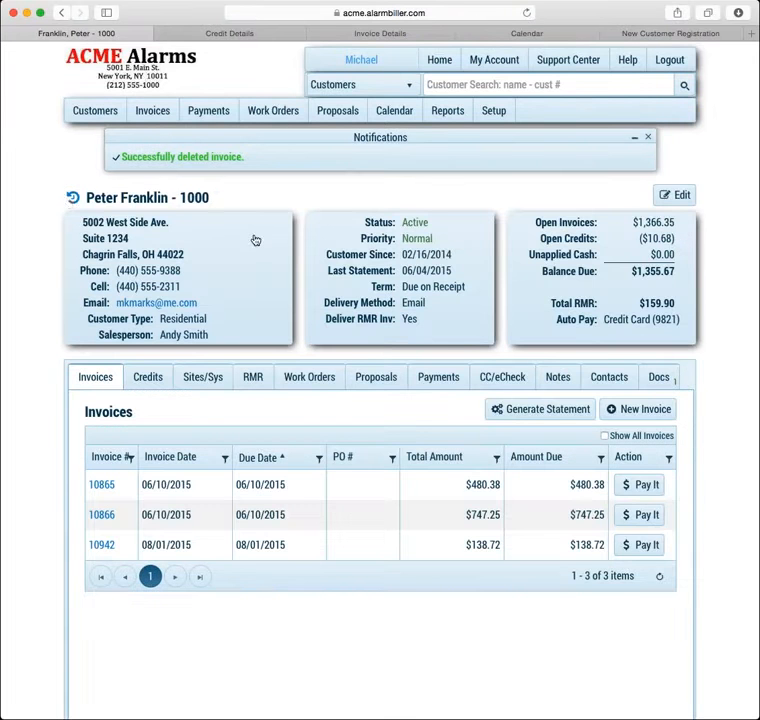
# Examine the customer's tracking history for its logged action, message, user and date, dismissing the notification and closing the history
pyautogui.click(71, 198)
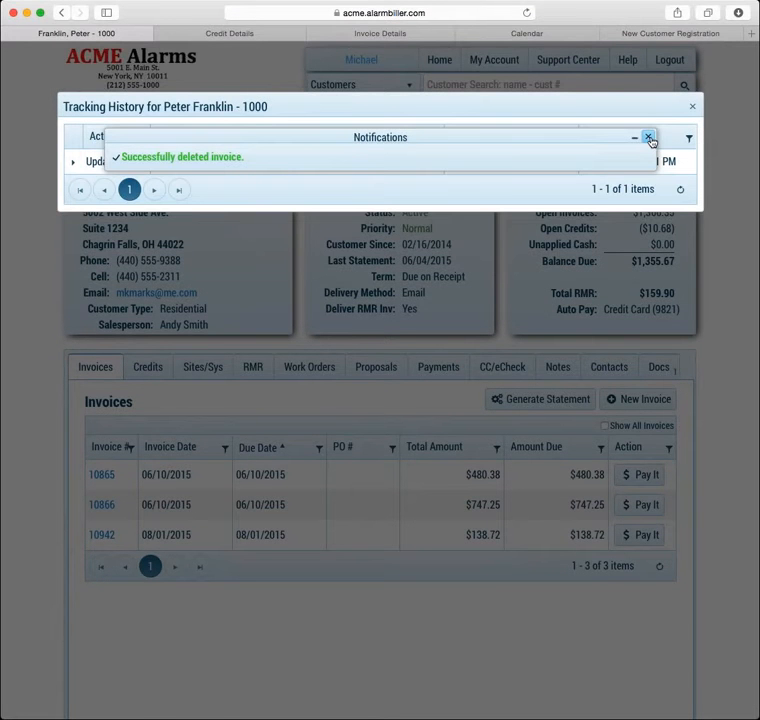
pyautogui.click(649, 138)
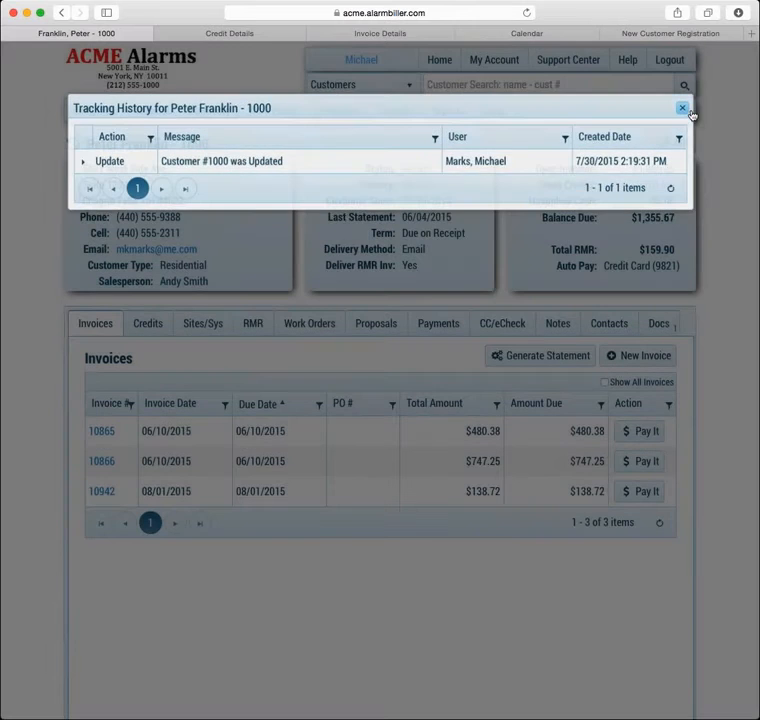
pyautogui.click(683, 108)
pyautogui.click(74, 147)
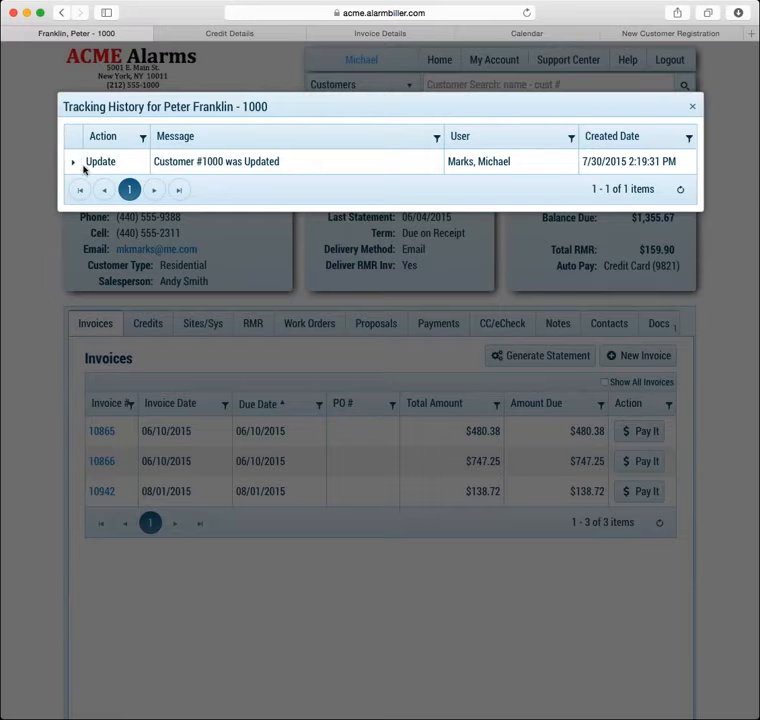
pyautogui.click(74, 164)
pyautogui.click(74, 164)
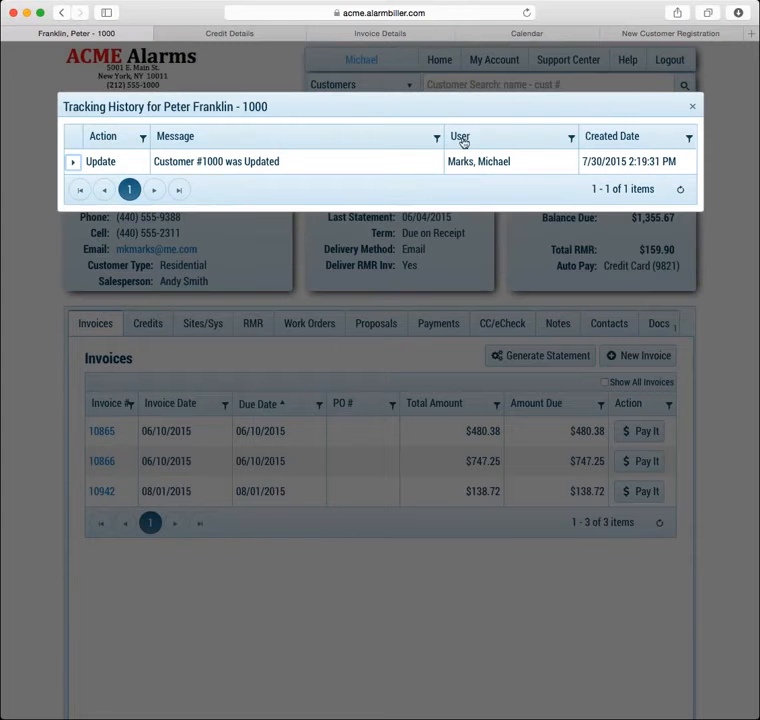
pyautogui.click(693, 107)
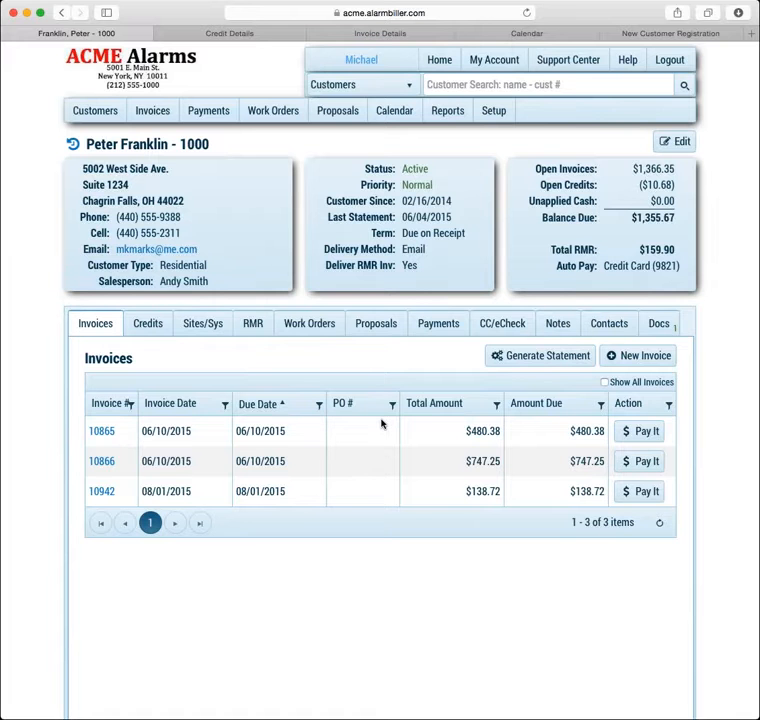
# View the customer's sites and systems, and look up a different customer by first name and open that record
pyautogui.click(216, 323)
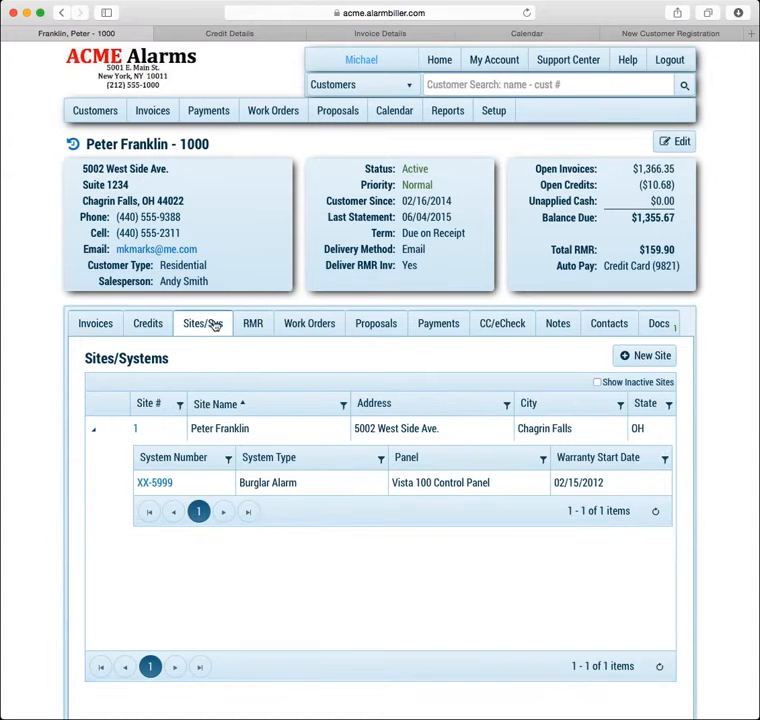
pyautogui.click(433, 84)
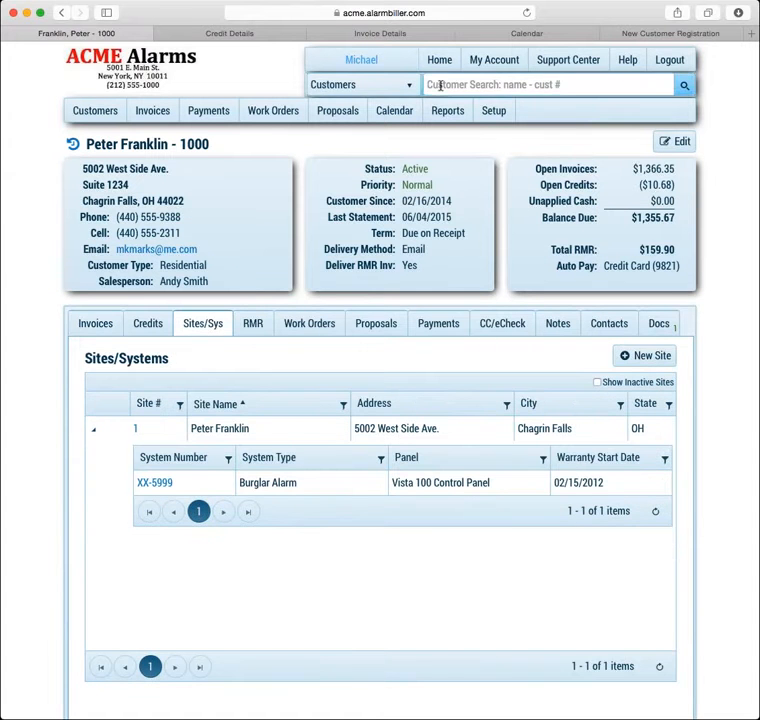
pyautogui.write('michael')
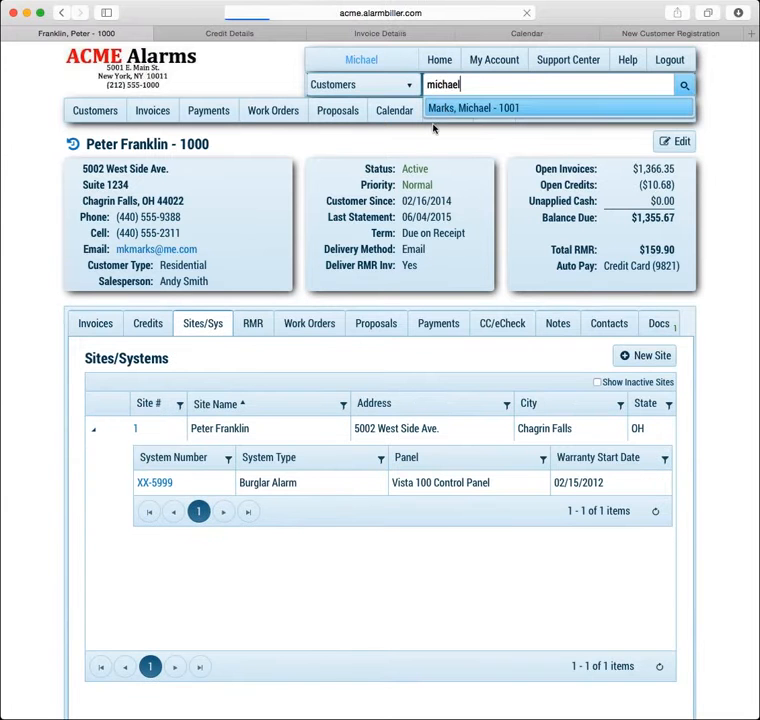
pyautogui.click(446, 109)
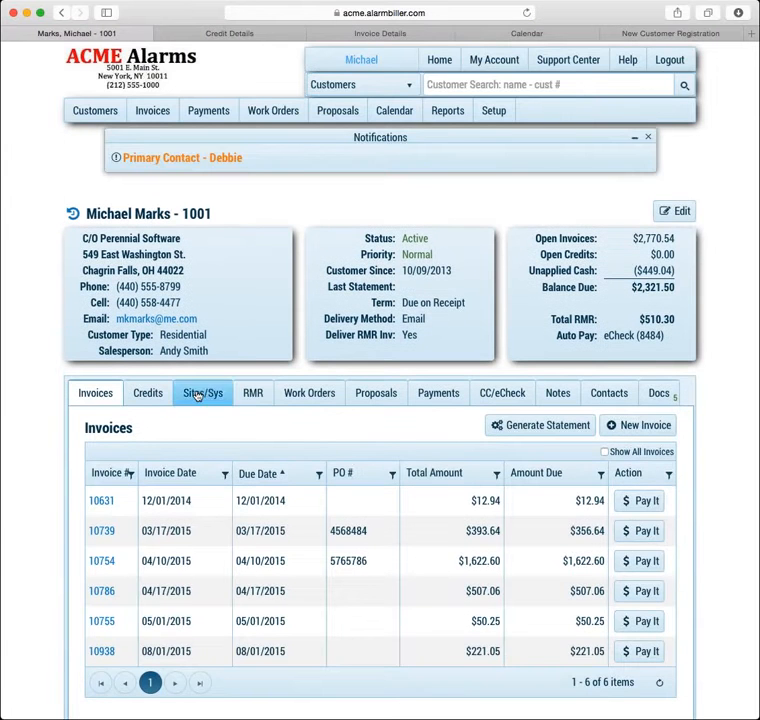
# Open the burglar alarm system belonging to this customer's Summer Home site
pyautogui.click(197, 396)
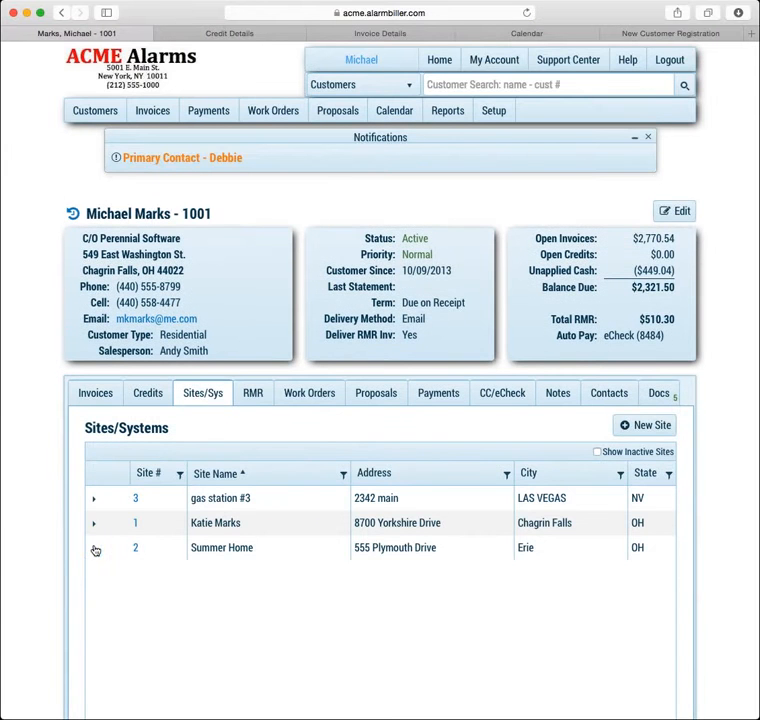
pyautogui.click(94, 548)
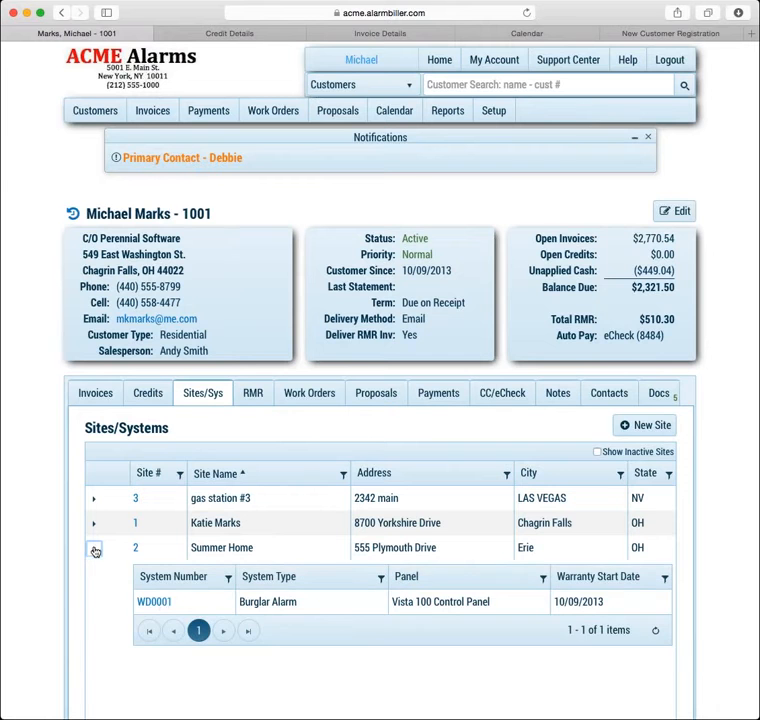
pyautogui.click(145, 603)
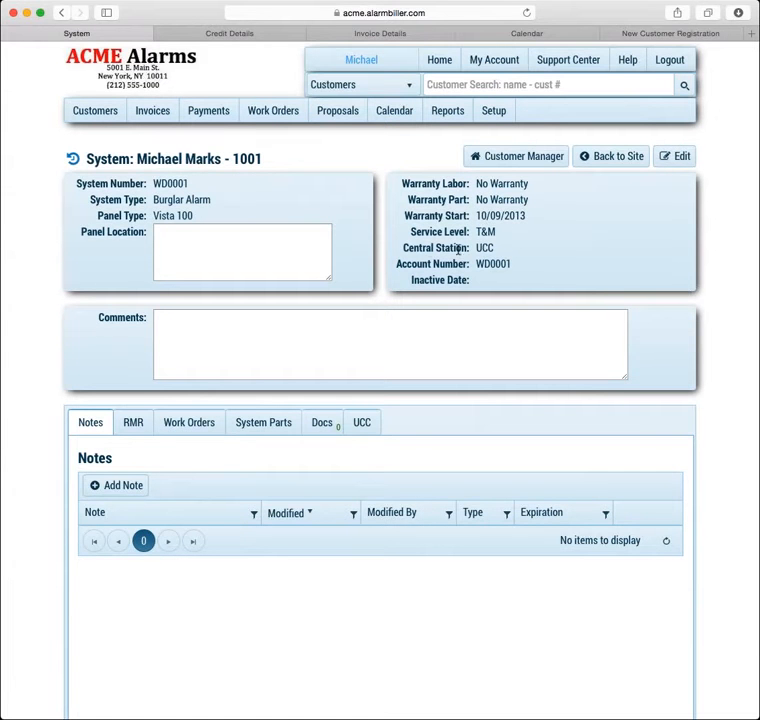
# Examine the system's central station and account number, and the site details and contacts provided by UCC
pyautogui.moveTo(478, 248); pyautogui.dragTo(509, 245)
pyautogui.moveTo(477, 263); pyautogui.dragTo(520, 262)
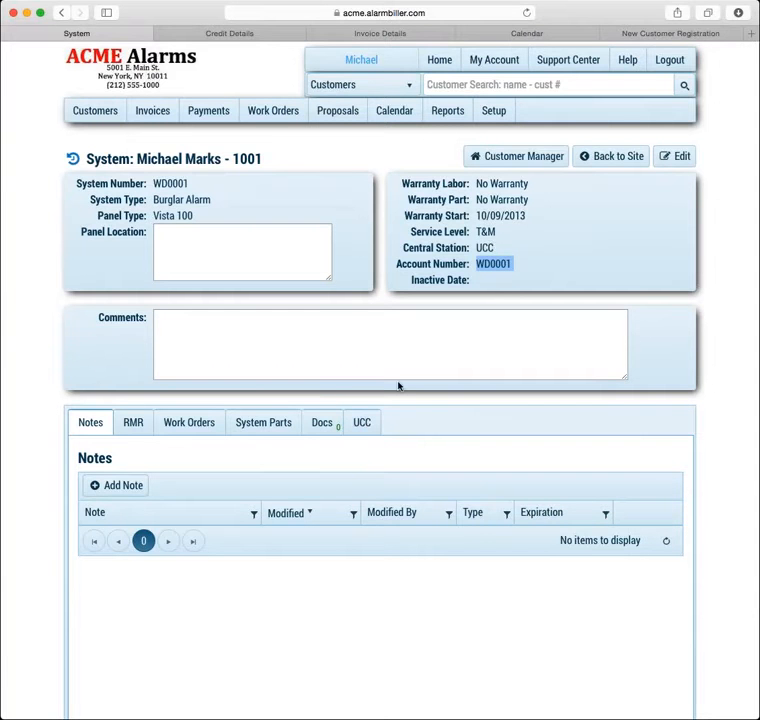
pyautogui.click(364, 426)
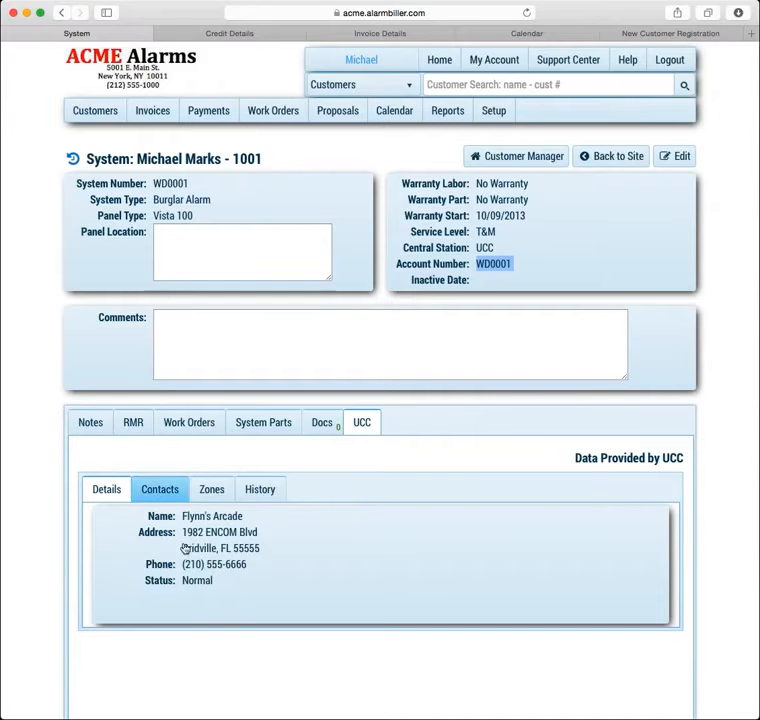
pyautogui.click(157, 491)
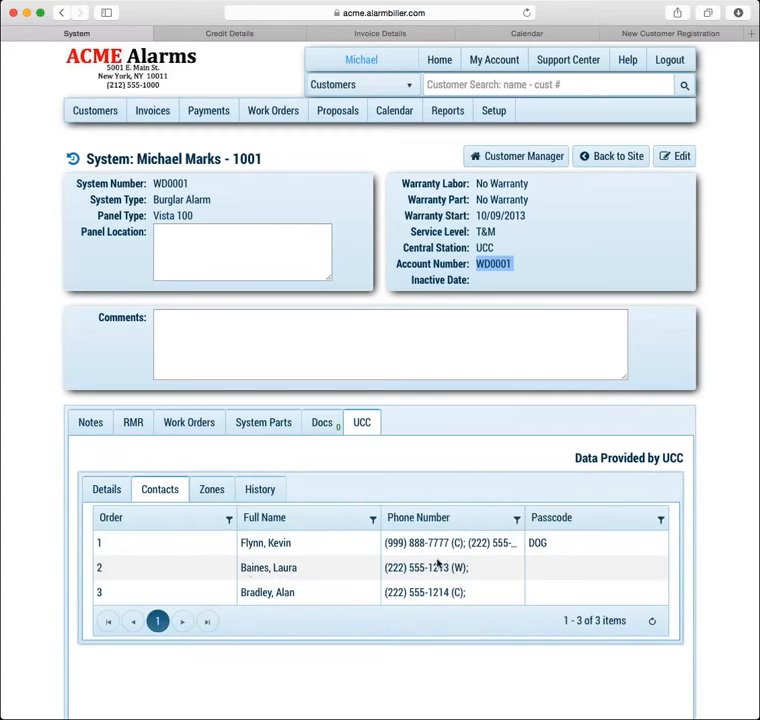
# Examine the zones and event history provided by UCC for the burglar alarm system
pyautogui.click(218, 491)
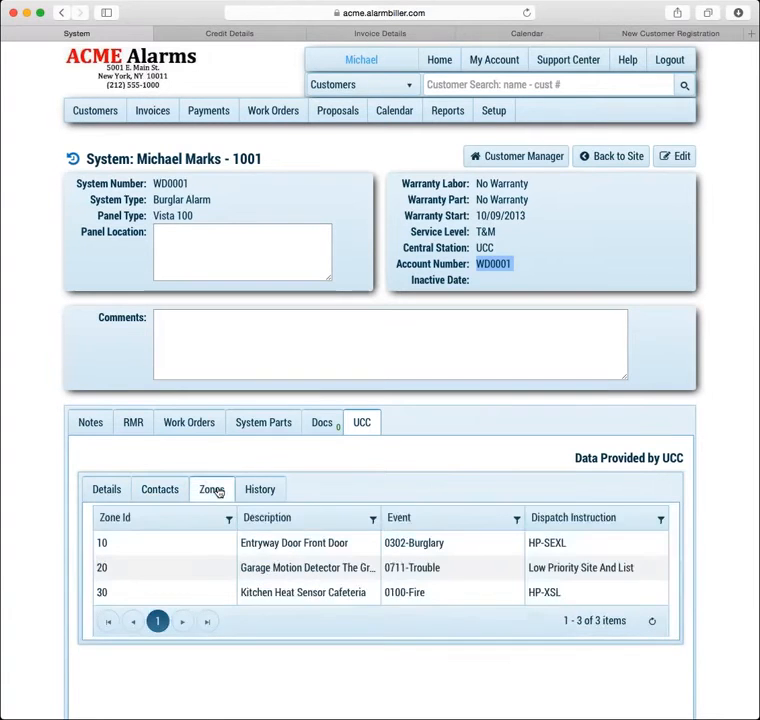
pyautogui.click(258, 492)
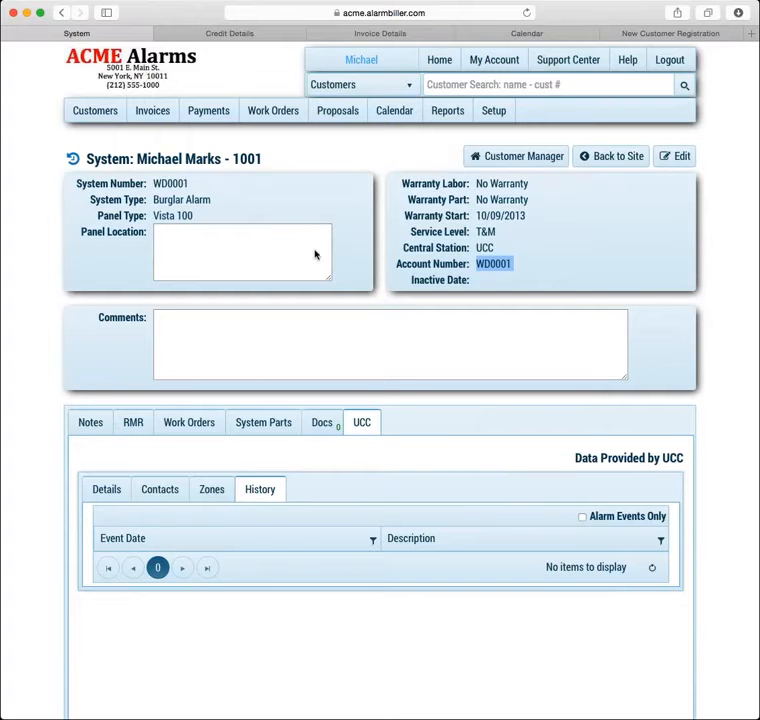
# Return to the customer's record through the site's systems list, and open the burglar alarm system at site 1
pyautogui.click(604, 157)
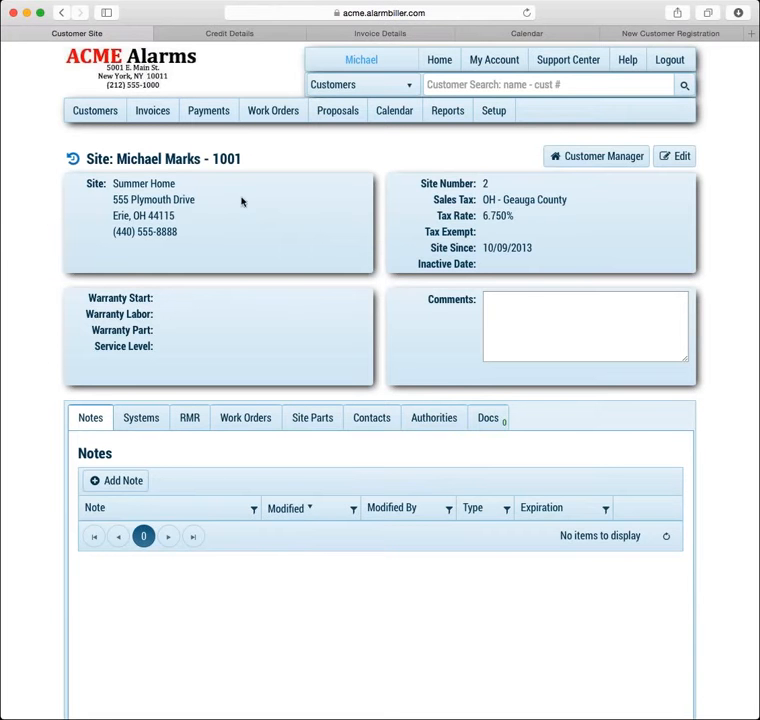
pyautogui.click(142, 421)
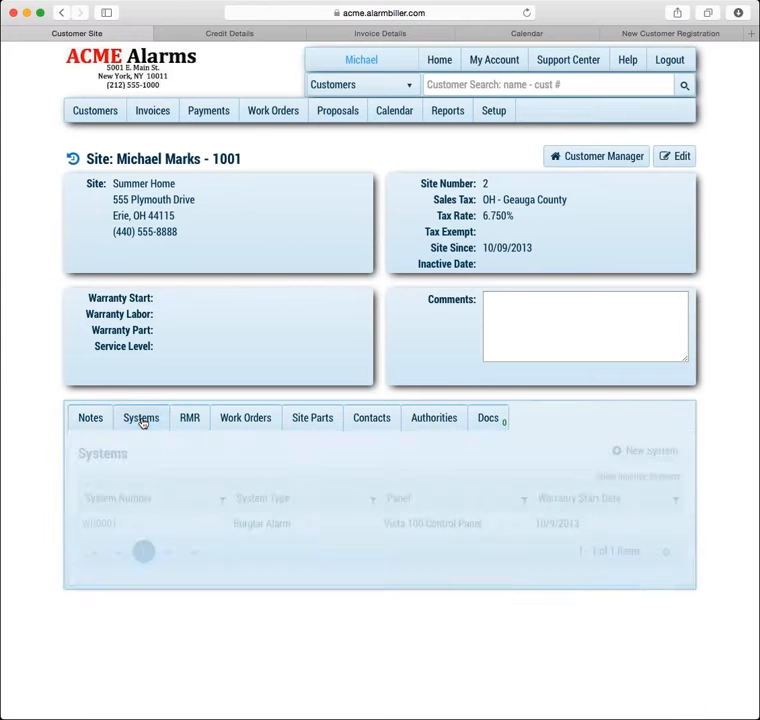
pyautogui.click(565, 157)
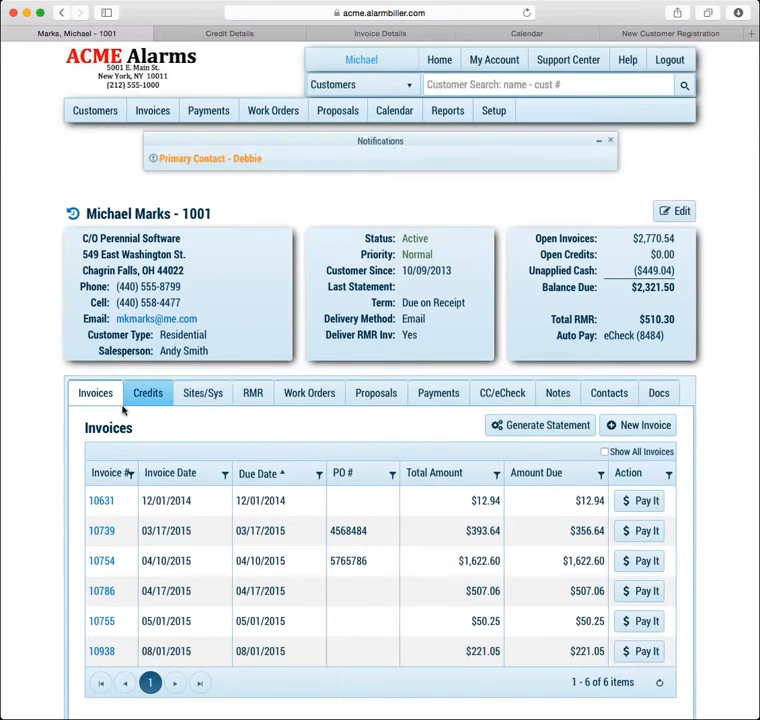
pyautogui.click(202, 393)
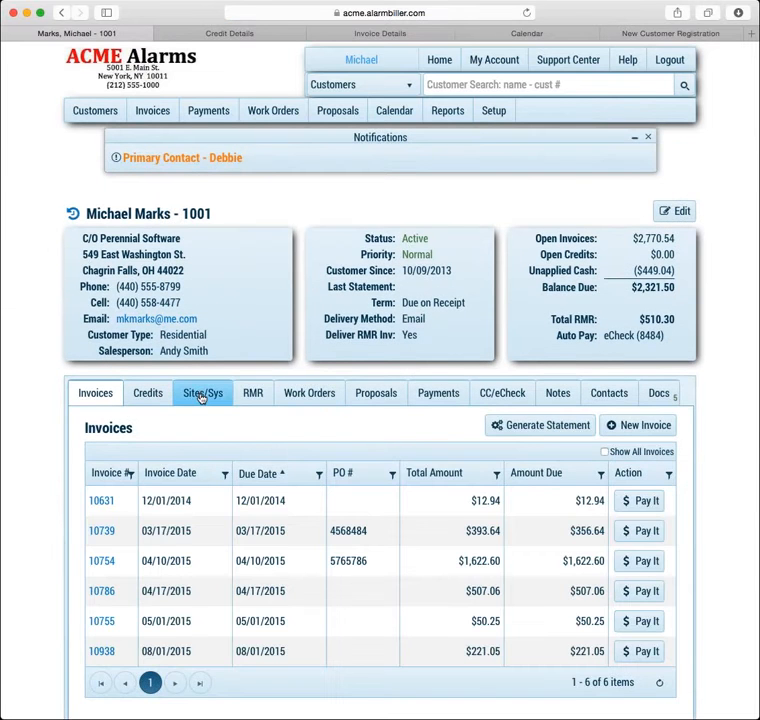
pyautogui.click(94, 526)
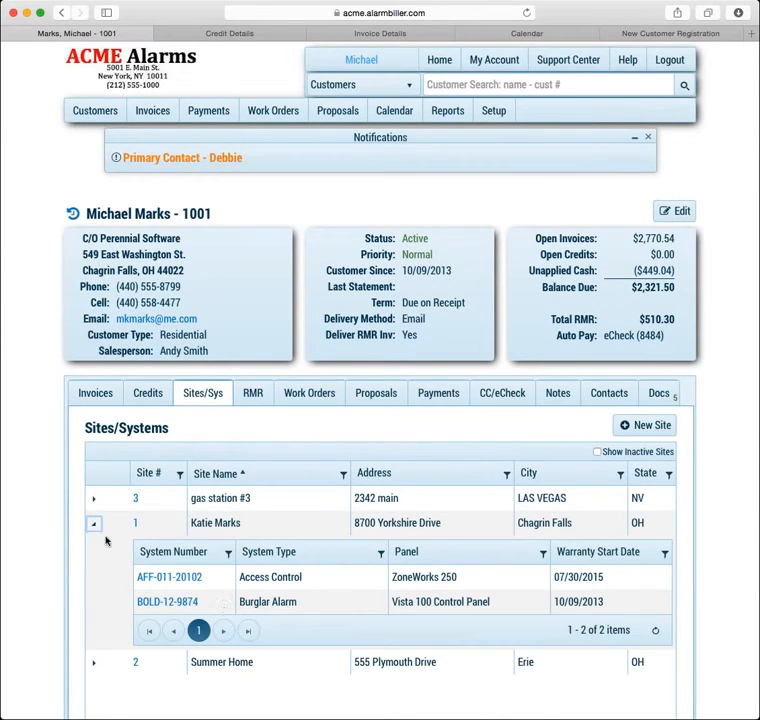
pyautogui.click(183, 603)
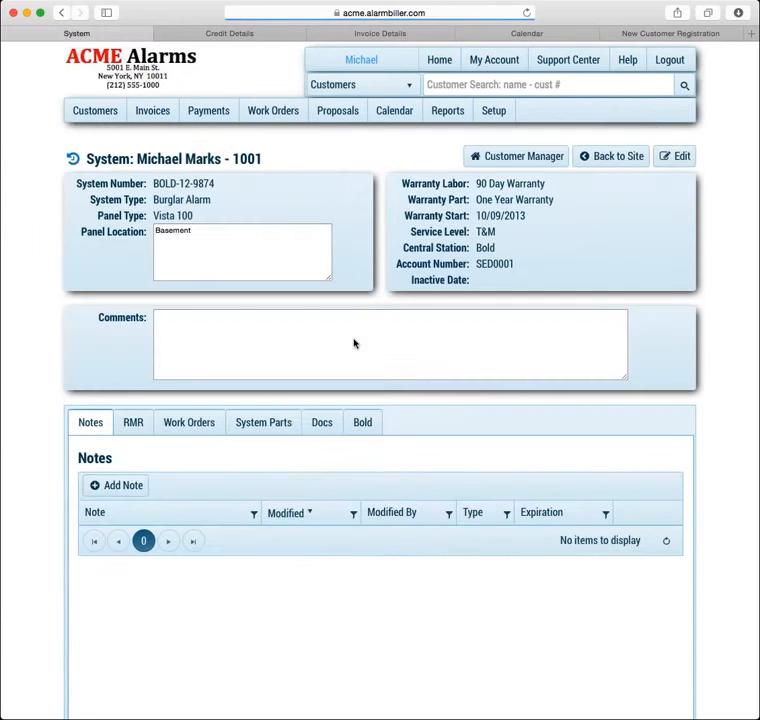
# Examine the contacts, zones and event history provided by Bold for this system
pyautogui.click(364, 423)
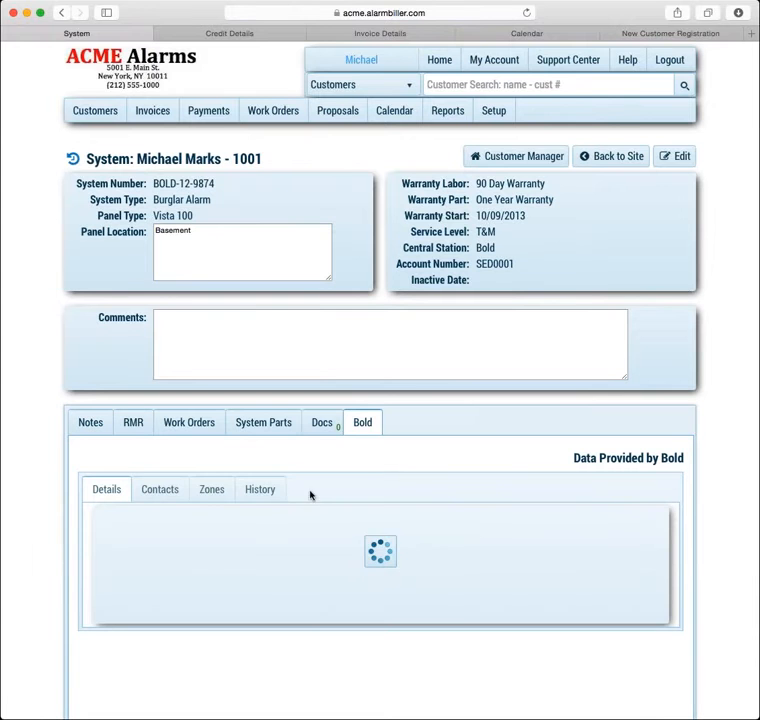
pyautogui.click(165, 490)
pyautogui.click(209, 492)
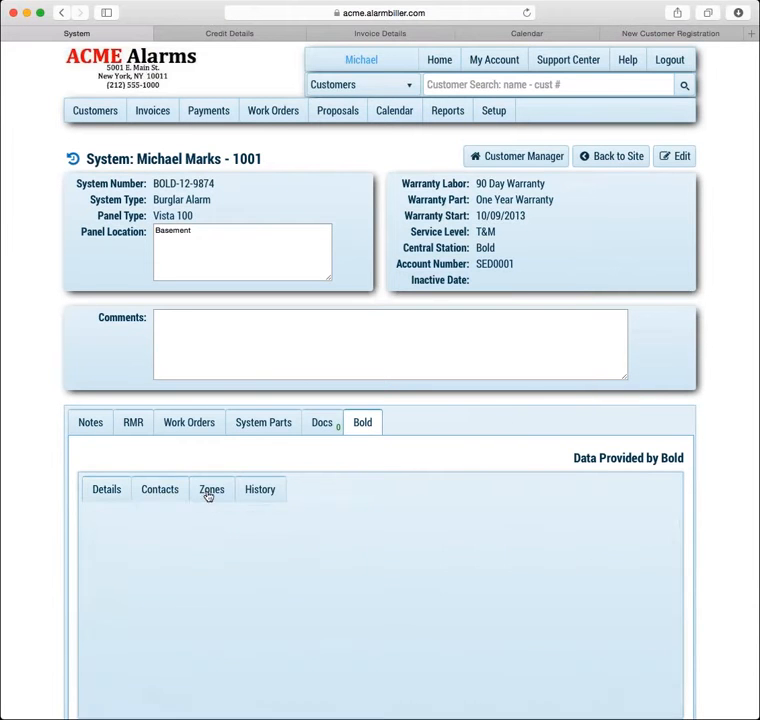
pyautogui.click(259, 493)
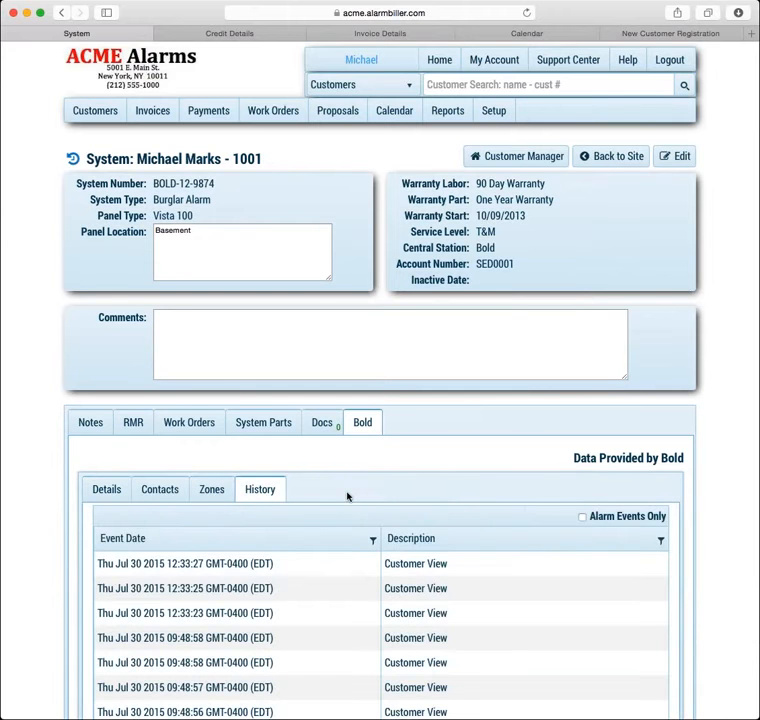
pyautogui.scroll(-5, 347, 496)
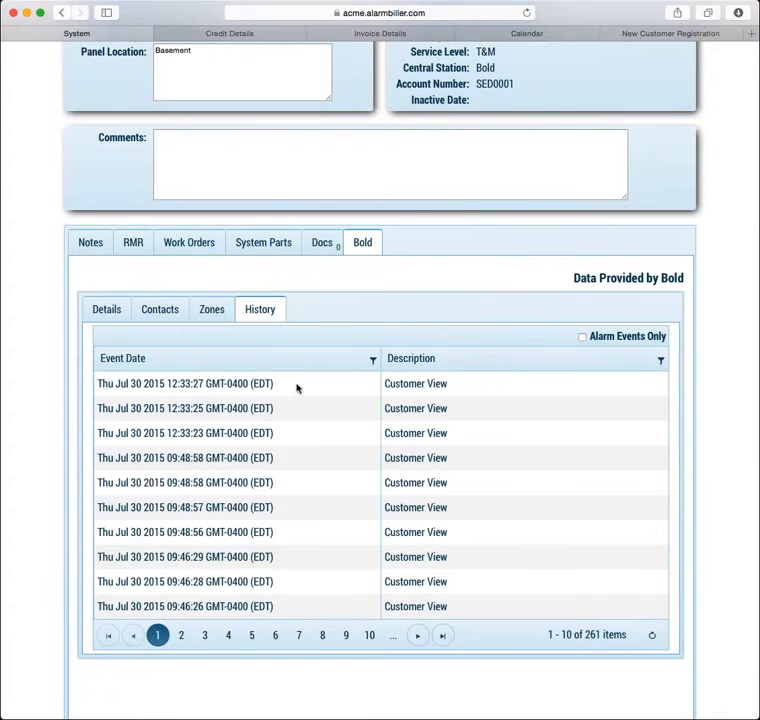
pyautogui.scroll(2, 296, 388)
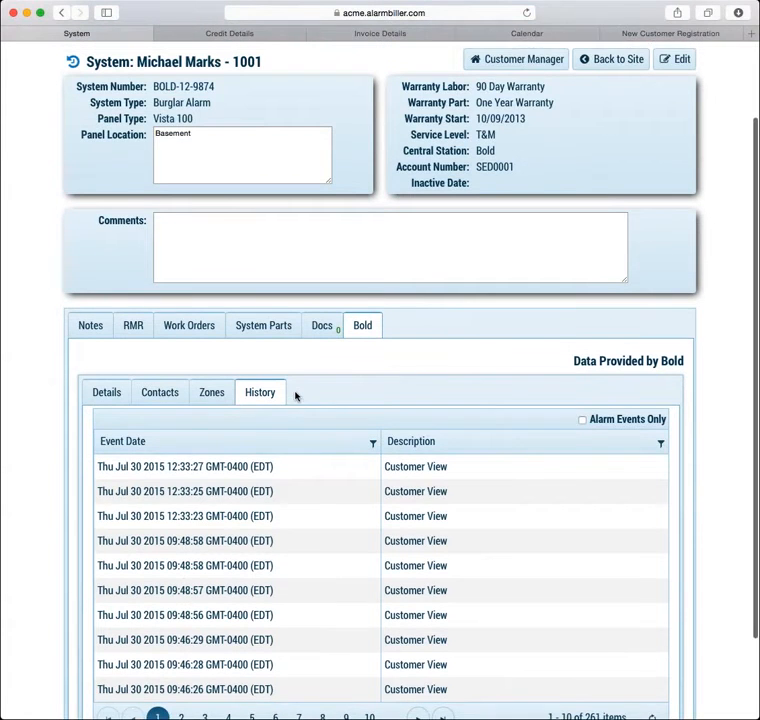
pyautogui.scroll(1, 296, 397)
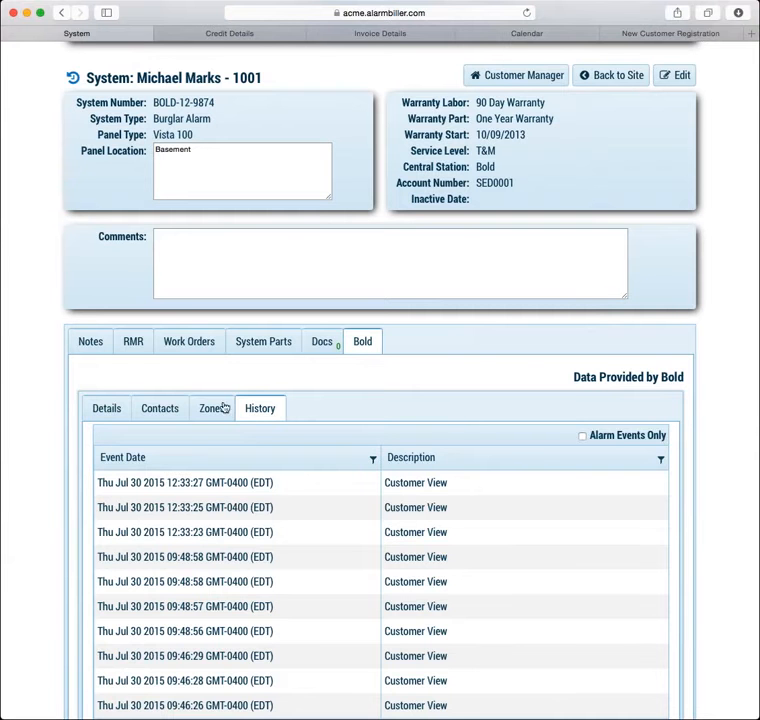
pyautogui.click(155, 412)
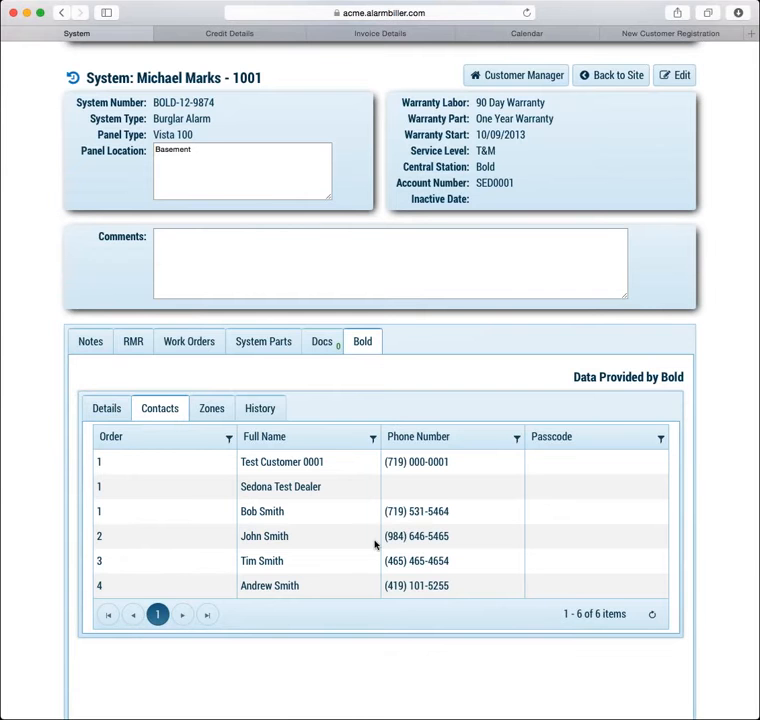
pyautogui.scroll(3, 375, 544)
pyautogui.scroll(-1, 374, 546)
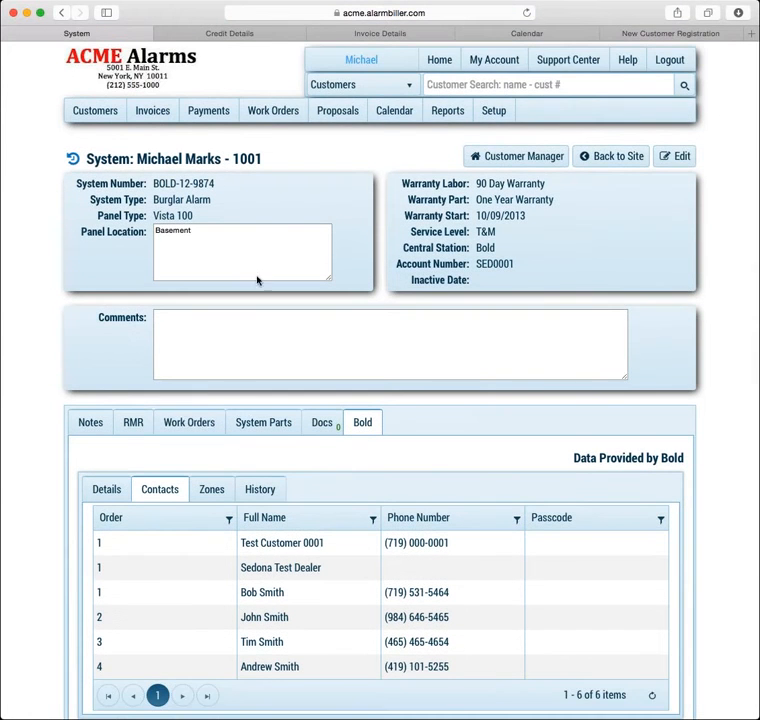
# View the system's work orders and start a new service call work order for it
pyautogui.click(195, 424)
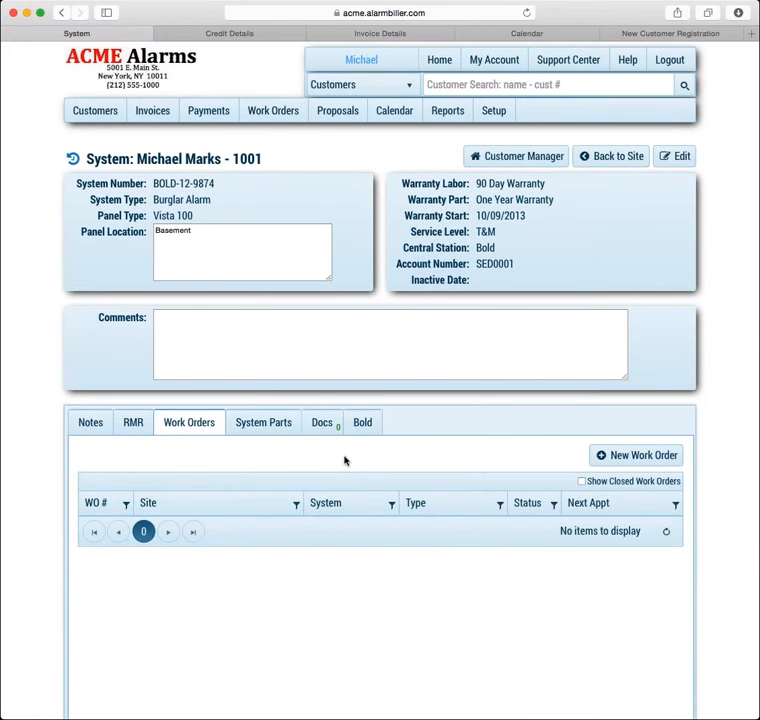
pyautogui.click(669, 458)
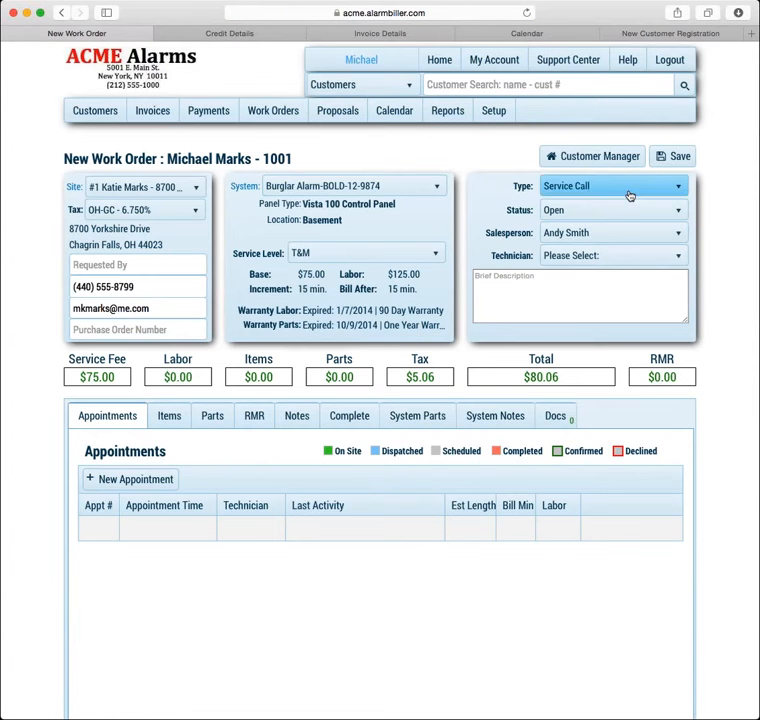
pyautogui.press('Tab')
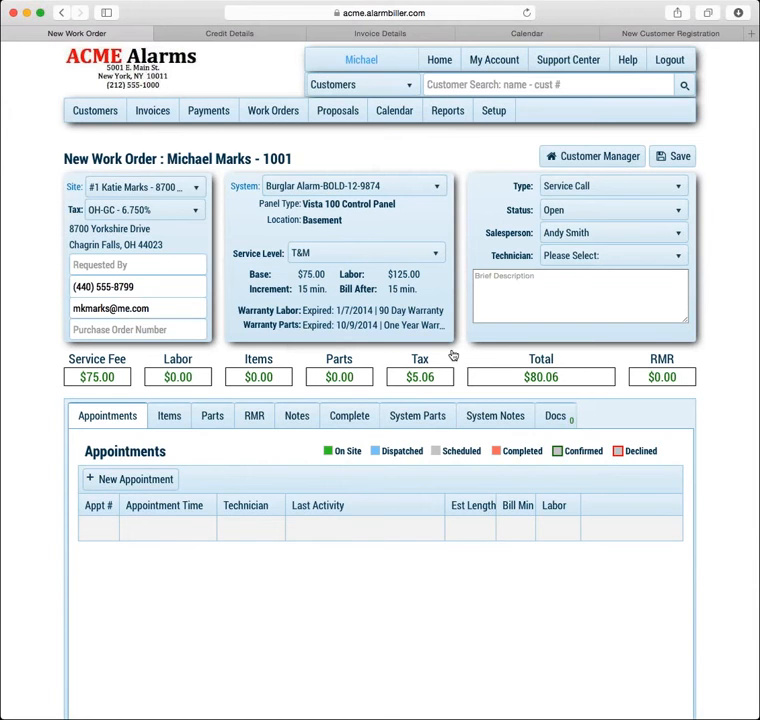
# Try to view the system's details from the work order in a separate tab, check the credit details tab, and return to the work order
pyautogui.doubleClick(249, 187)
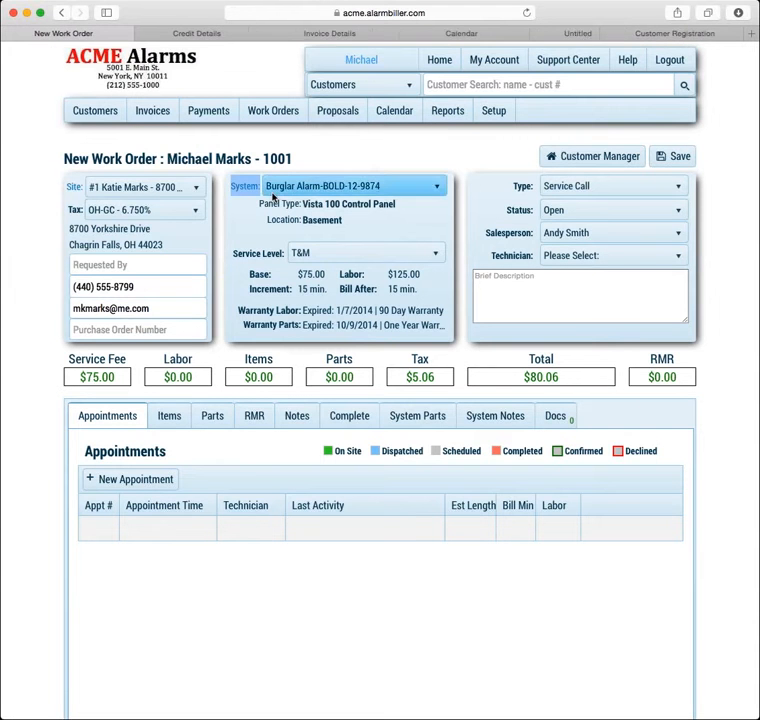
pyautogui.click(537, 35)
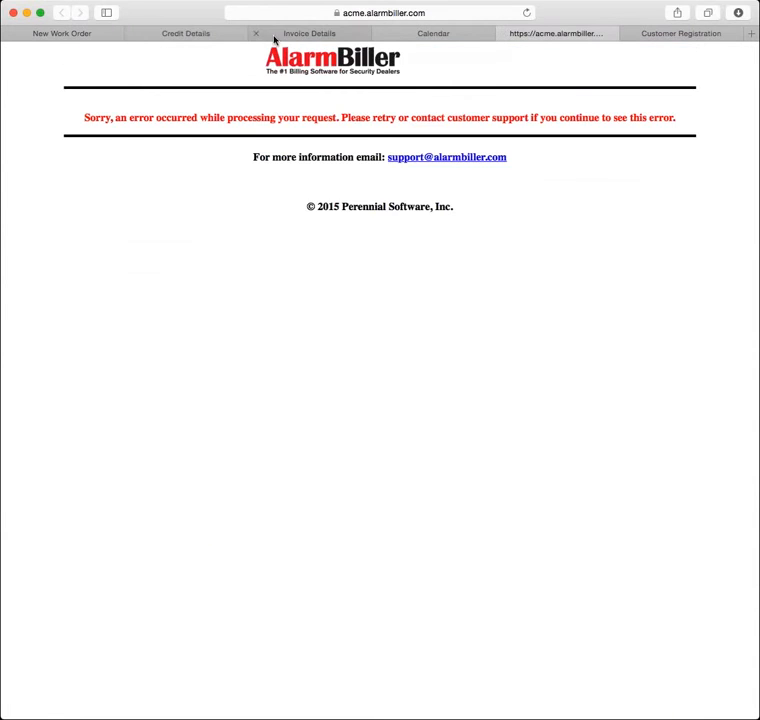
pyautogui.click(225, 38)
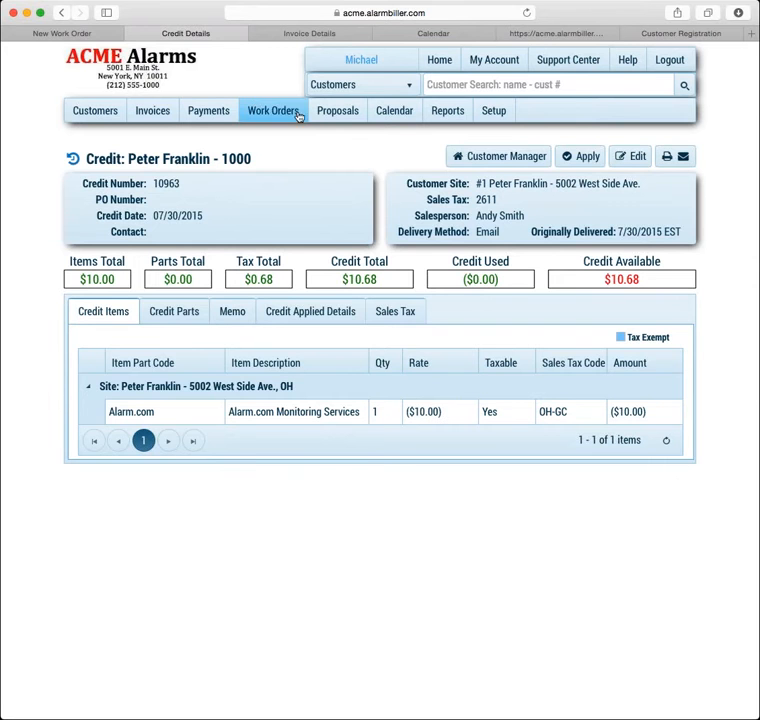
pyautogui.click(105, 34)
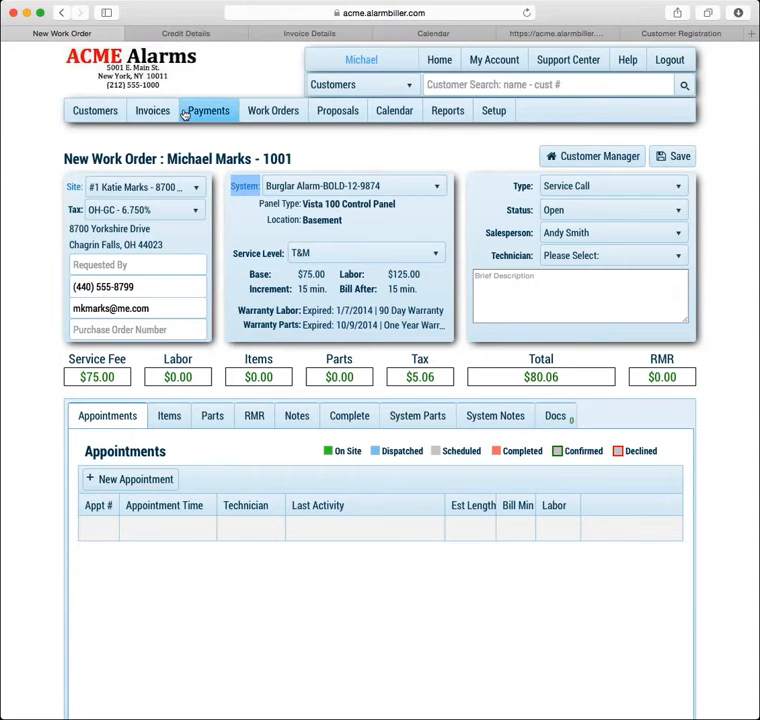
# Leave the new work order and open the customers area
pyautogui.click(110, 112)
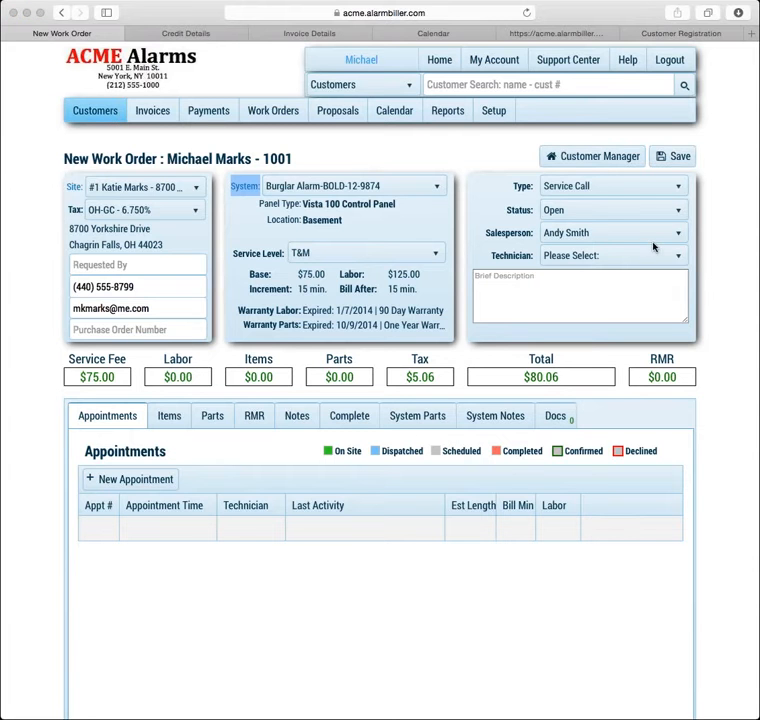